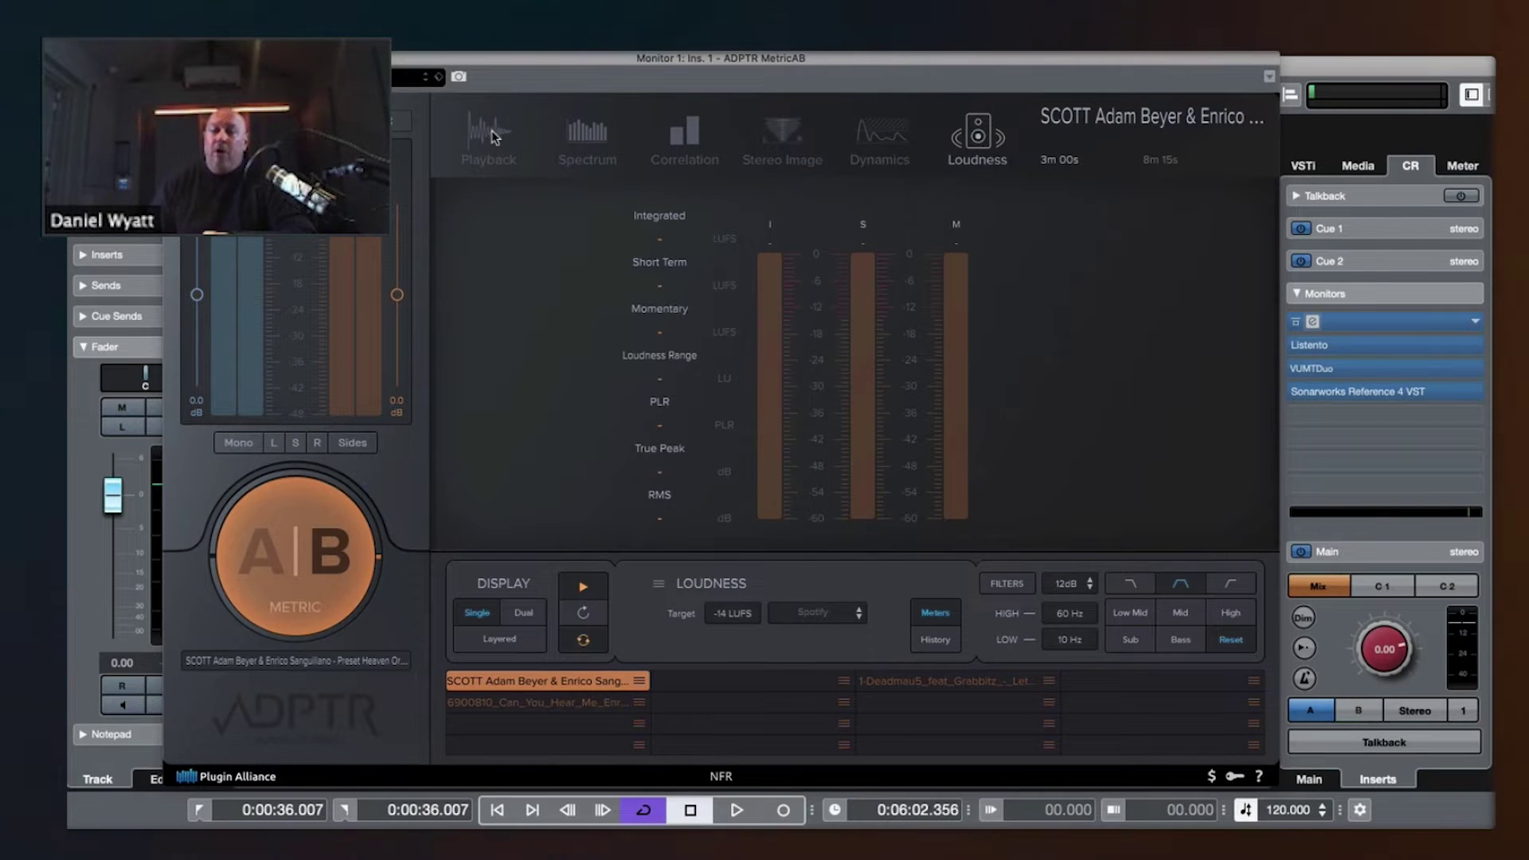
Show the Spectrum view for source A and start playback.
click(490, 130)
click(579, 131)
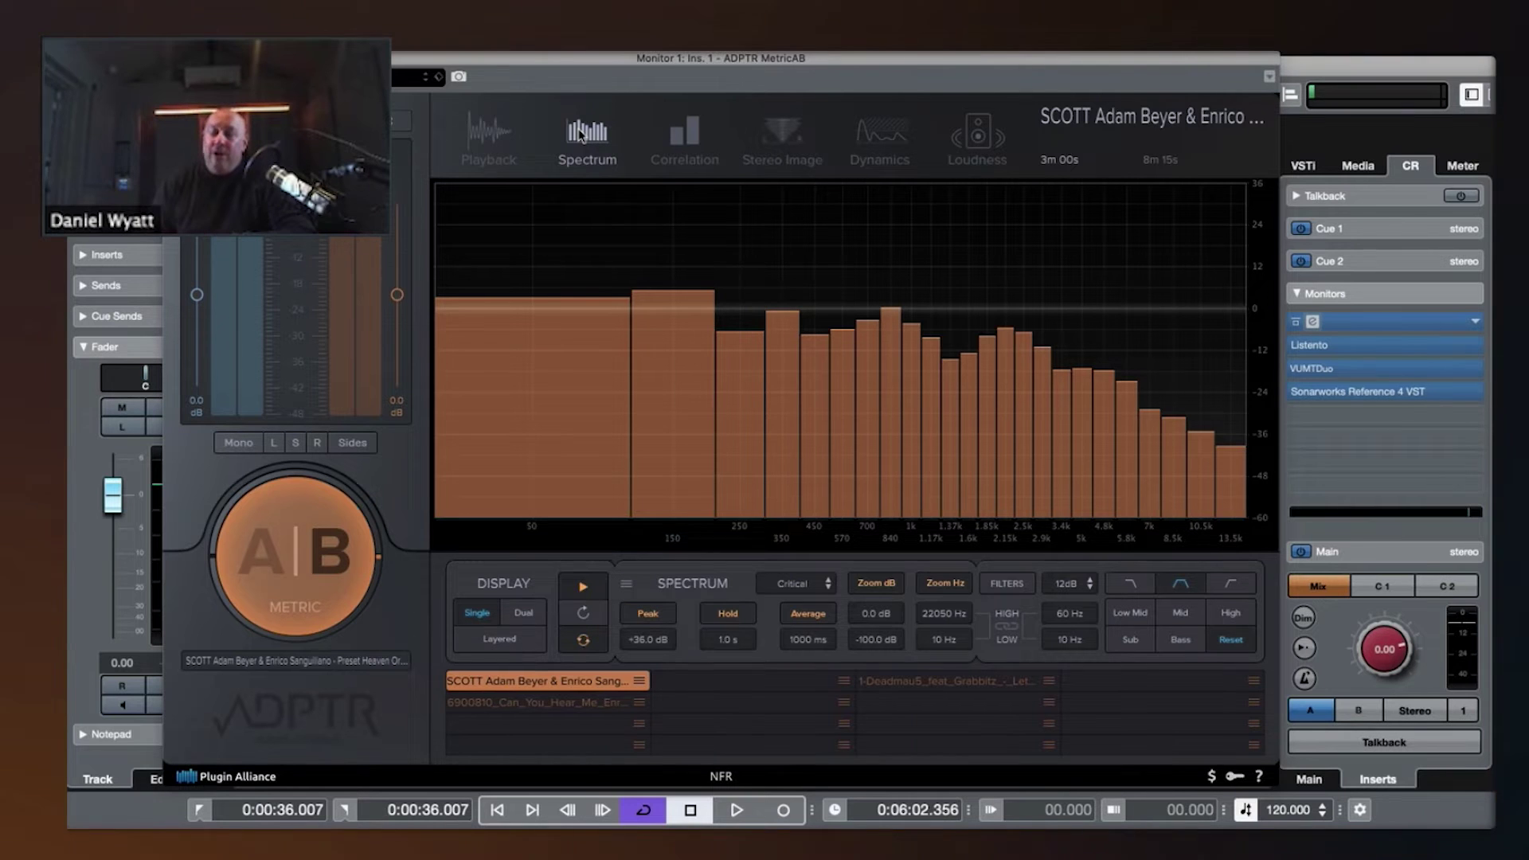
click(251, 565)
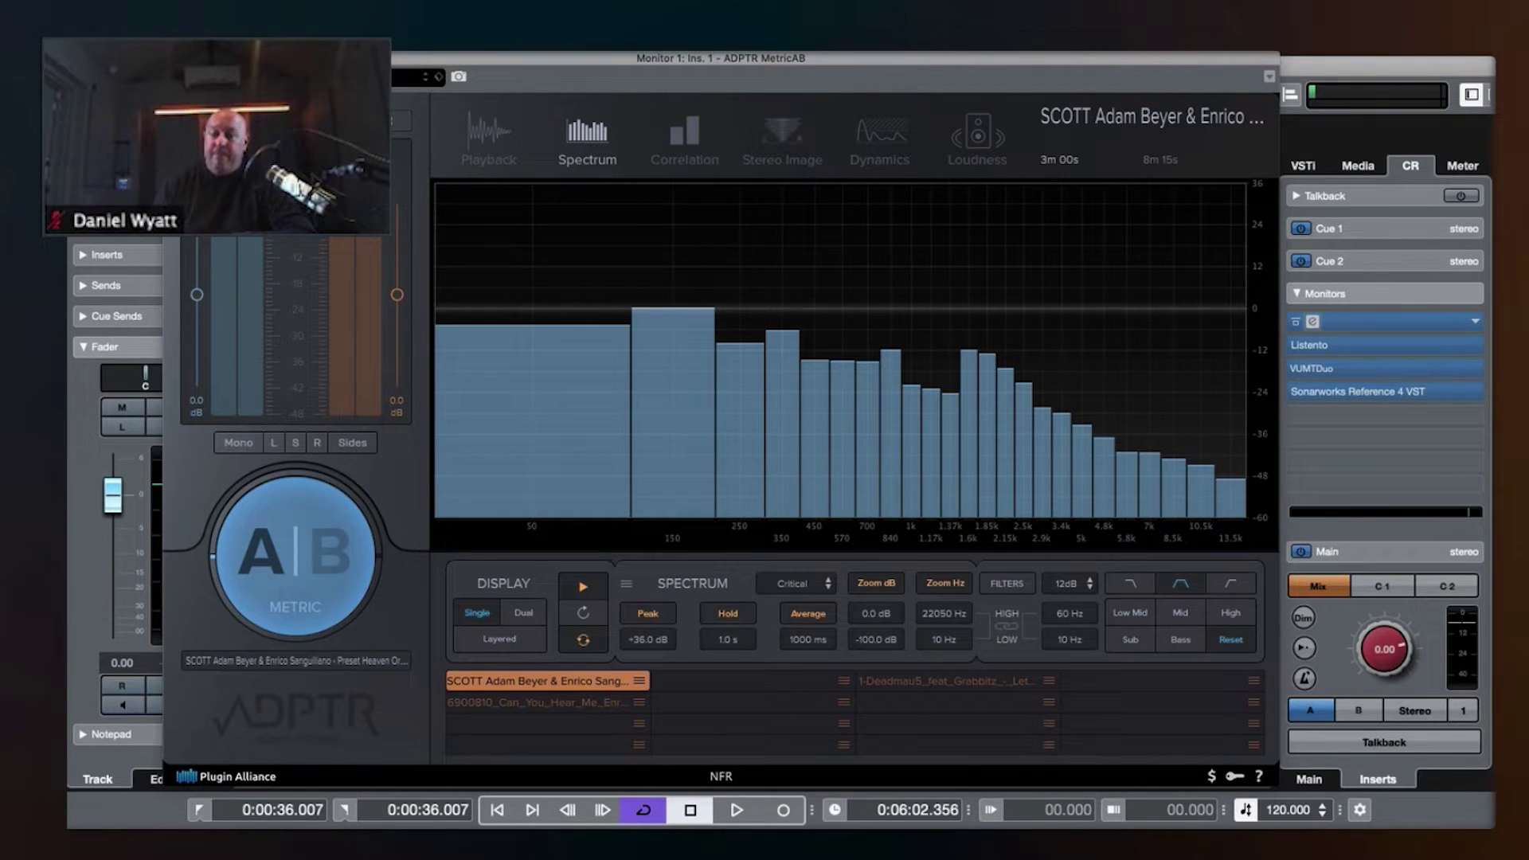
click(342, 744)
key(space)
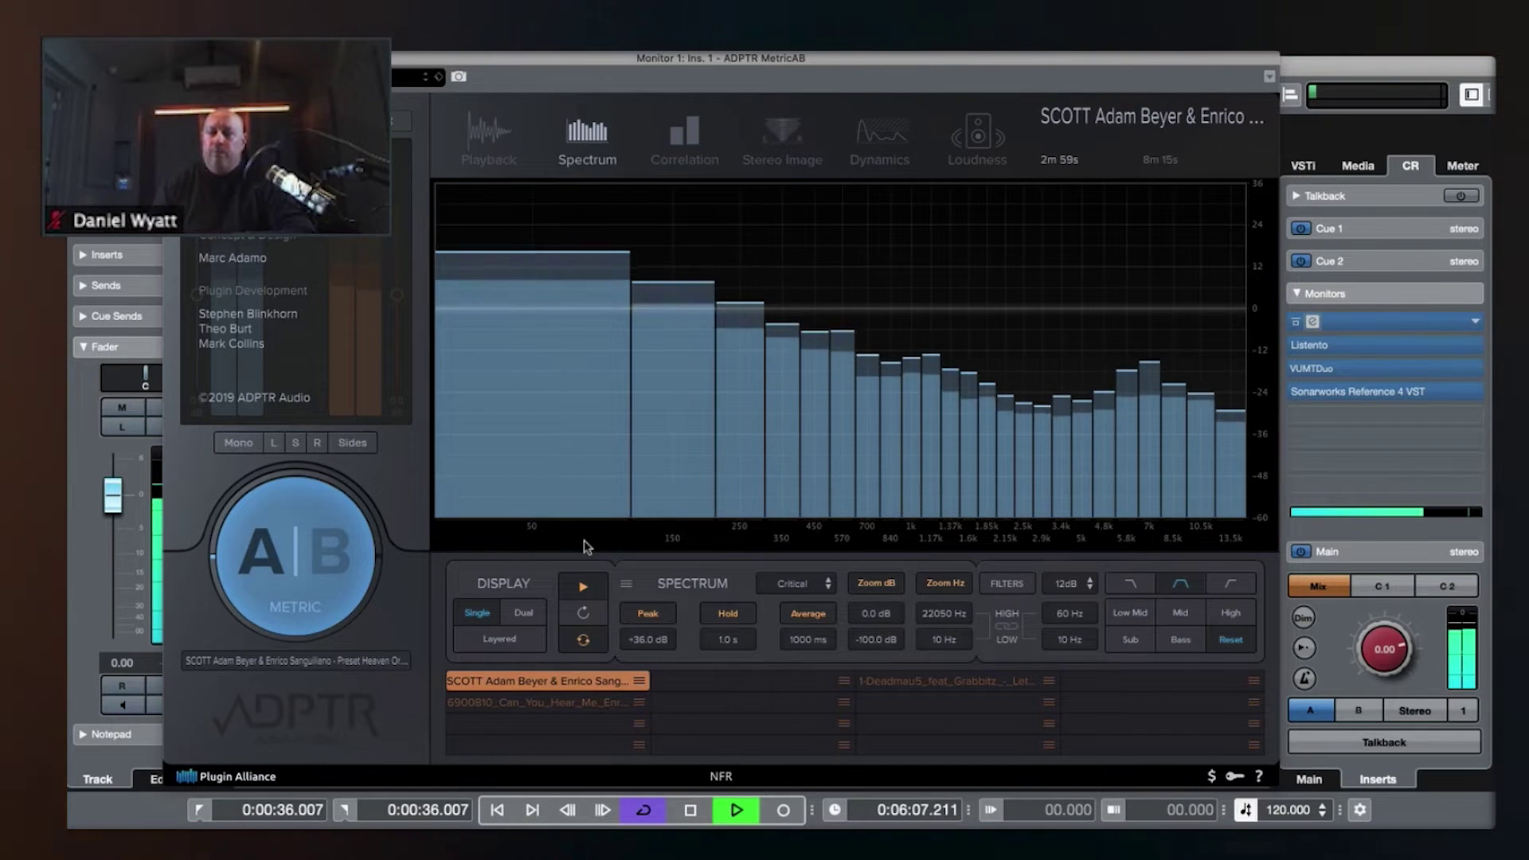
Preview the spectrum of source A in the Plot, Octave and 3rd Octave modes during playback.
click(793, 584)
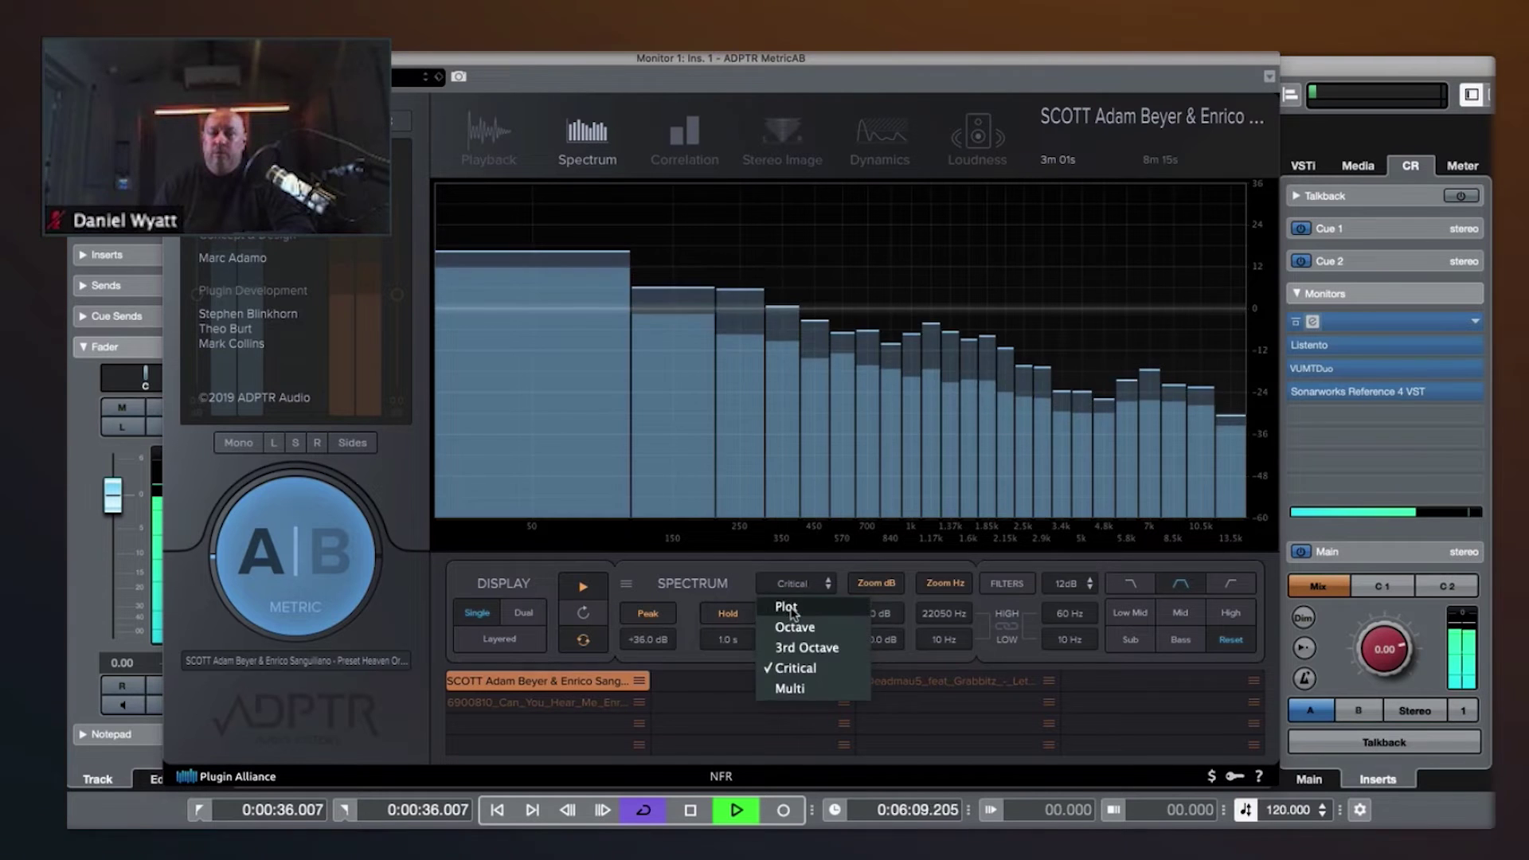
click(789, 510)
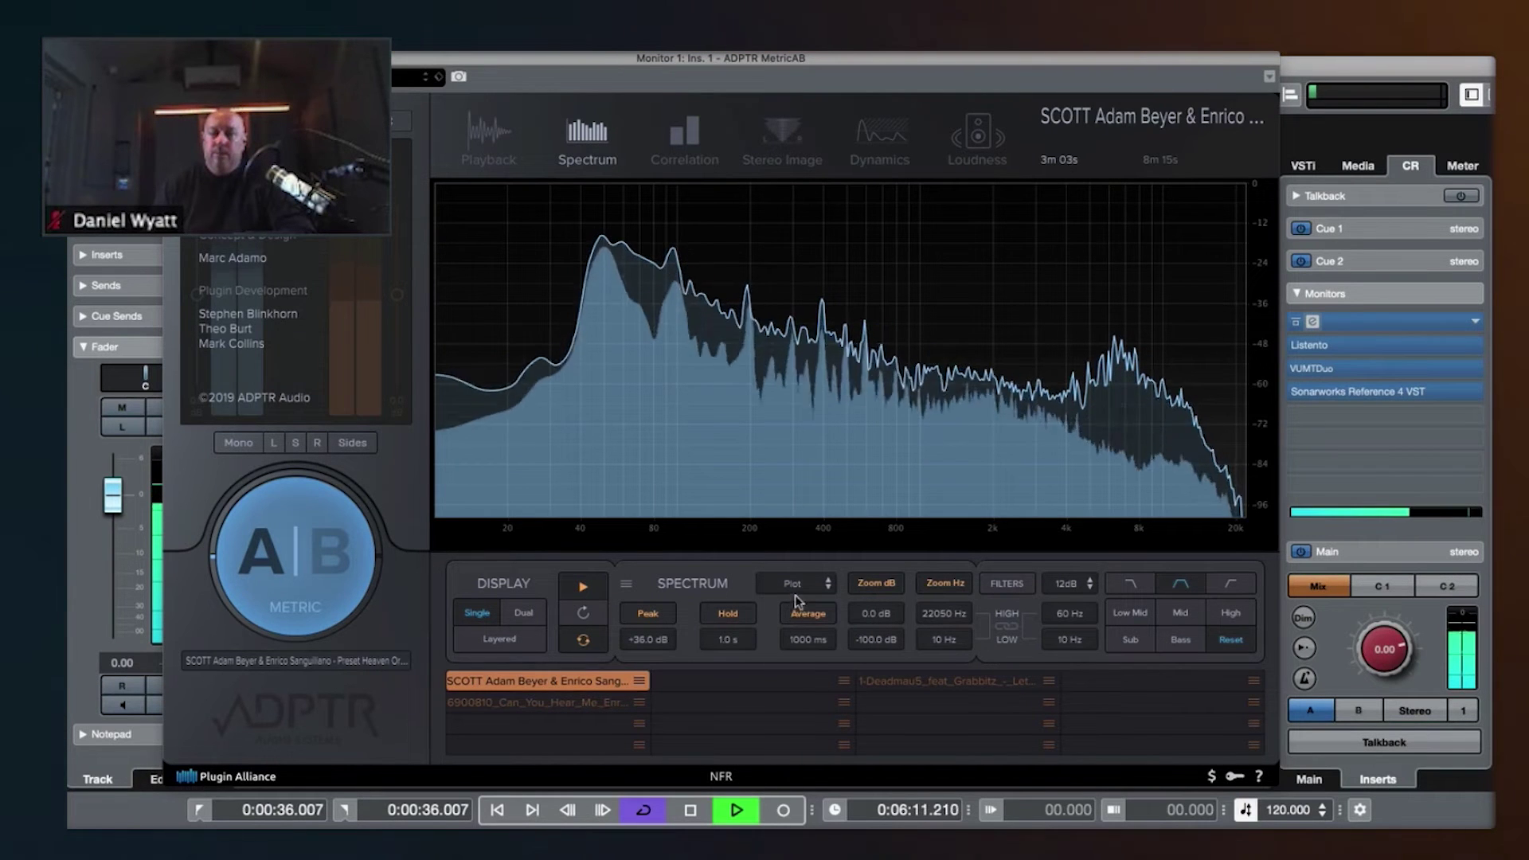
click(799, 585)
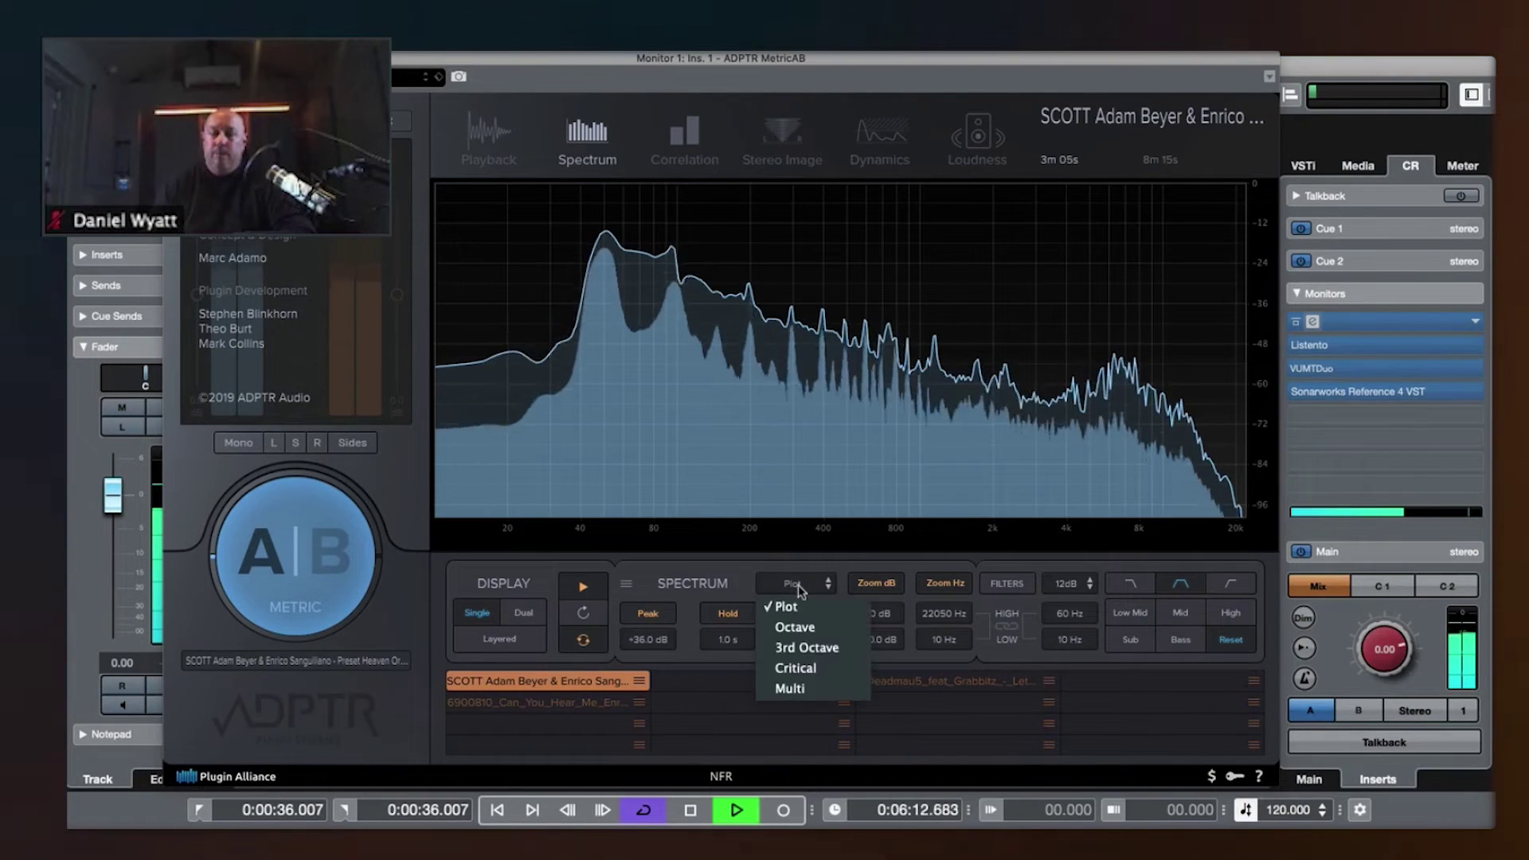
click(802, 629)
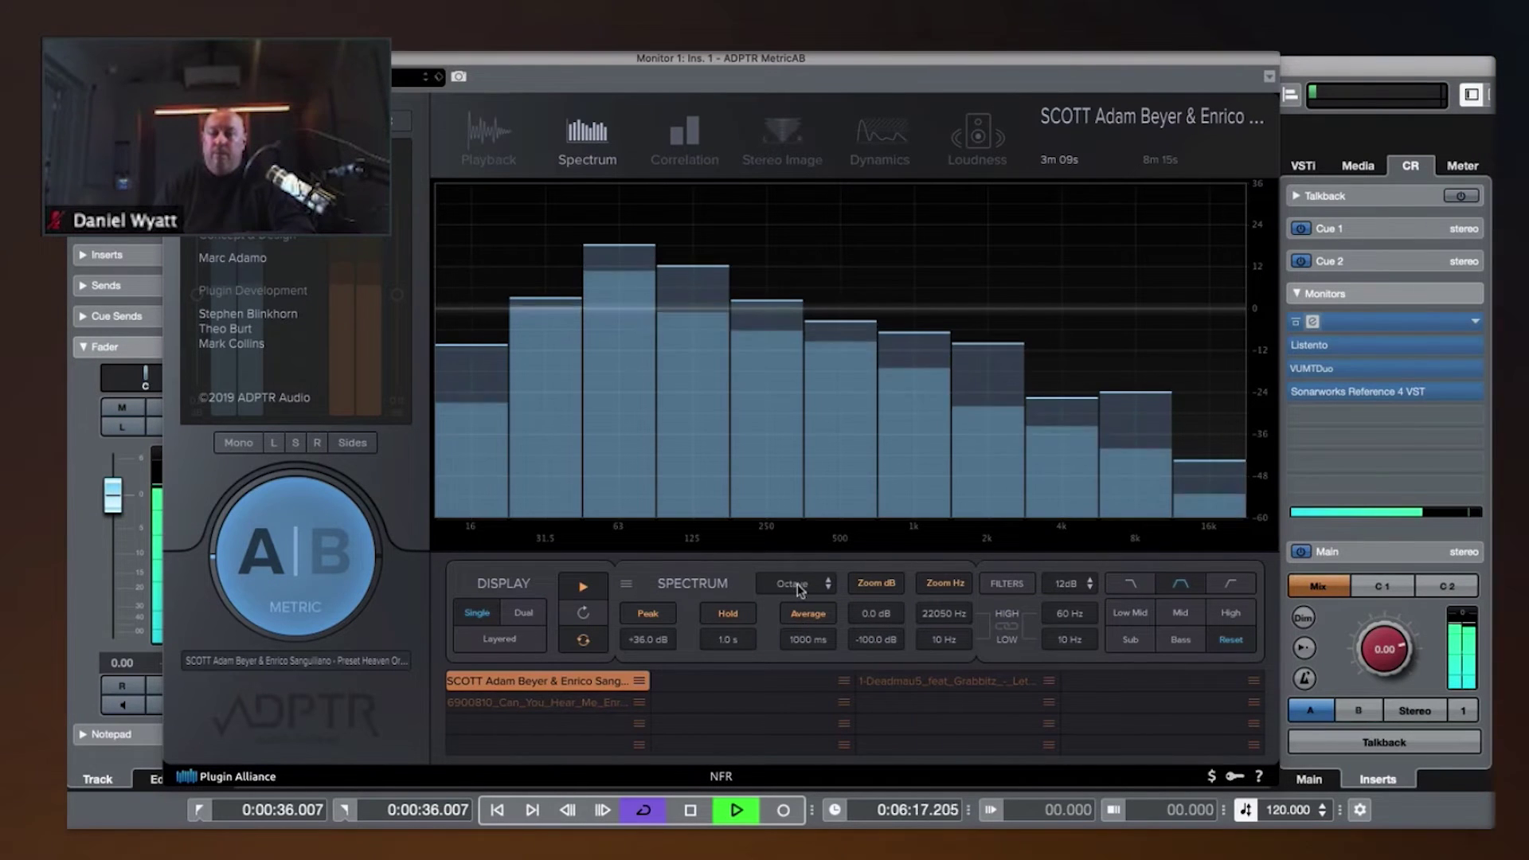
click(798, 587)
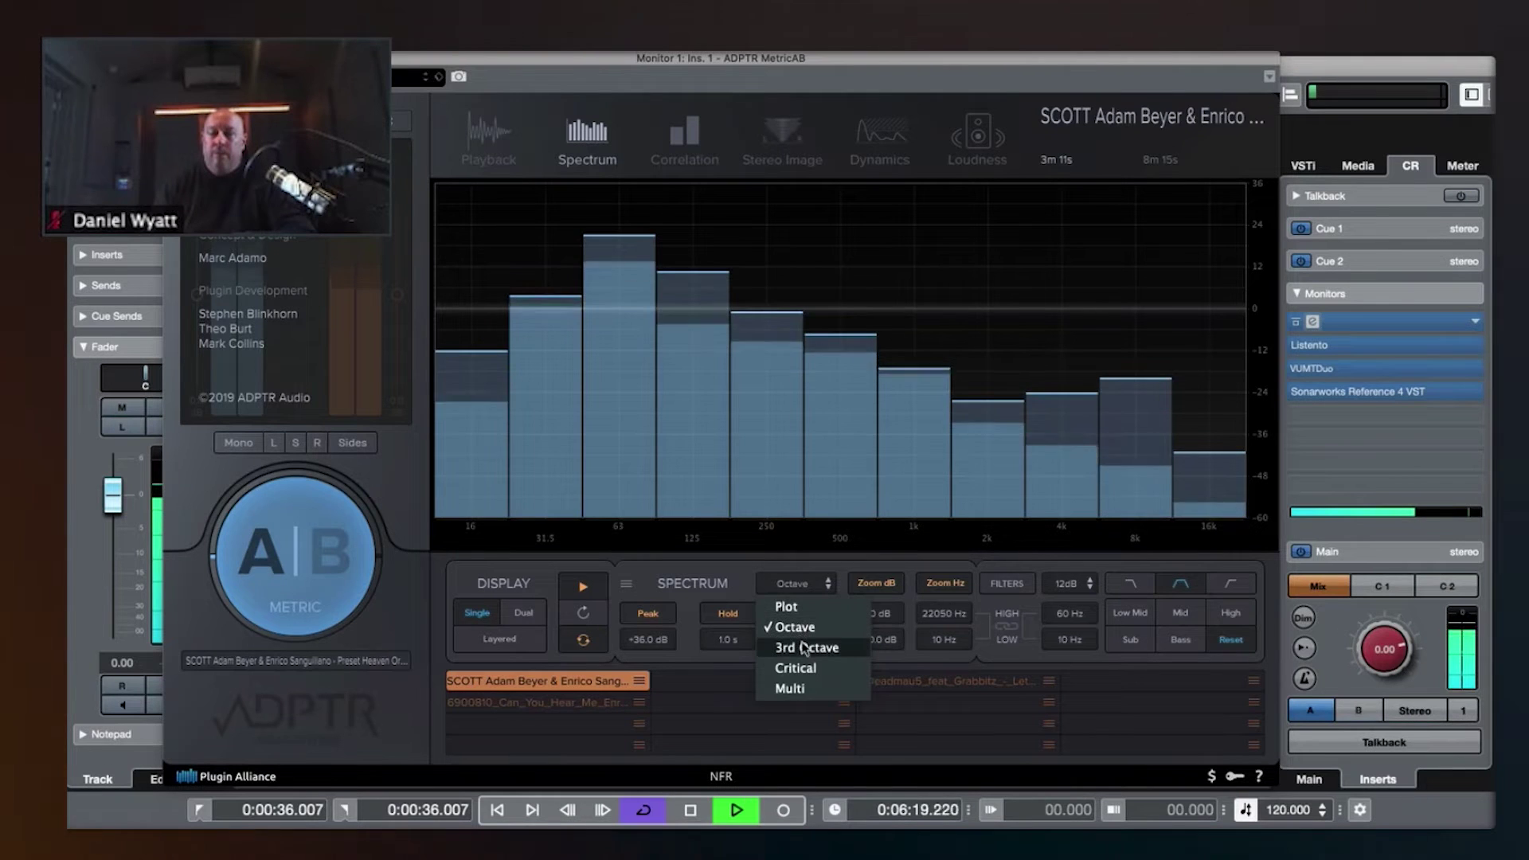
click(803, 643)
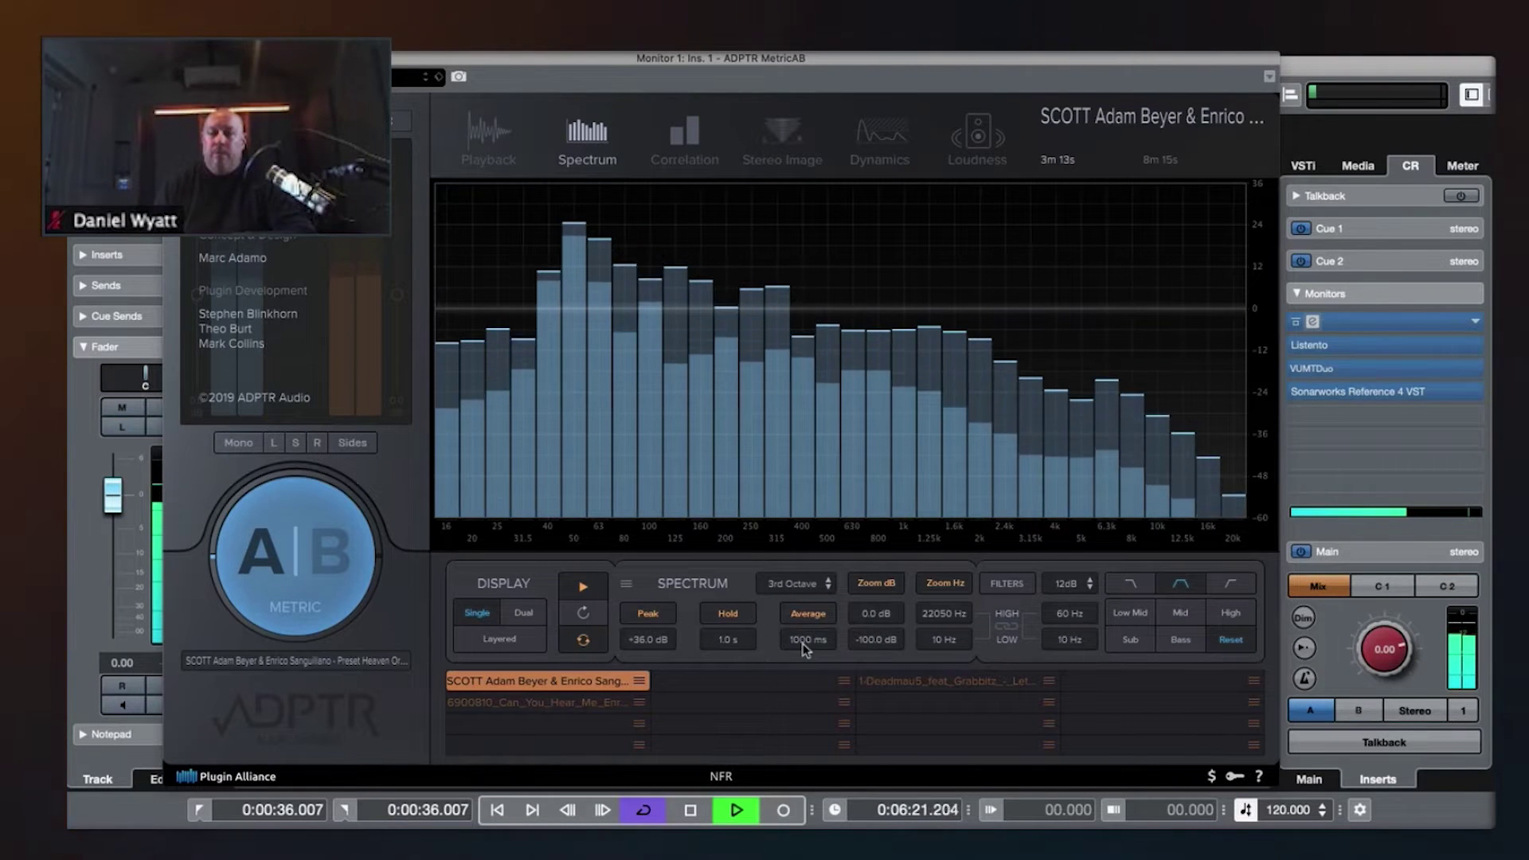
Preview the spectrum of source A in the Critical and Multi modes.
click(795, 589)
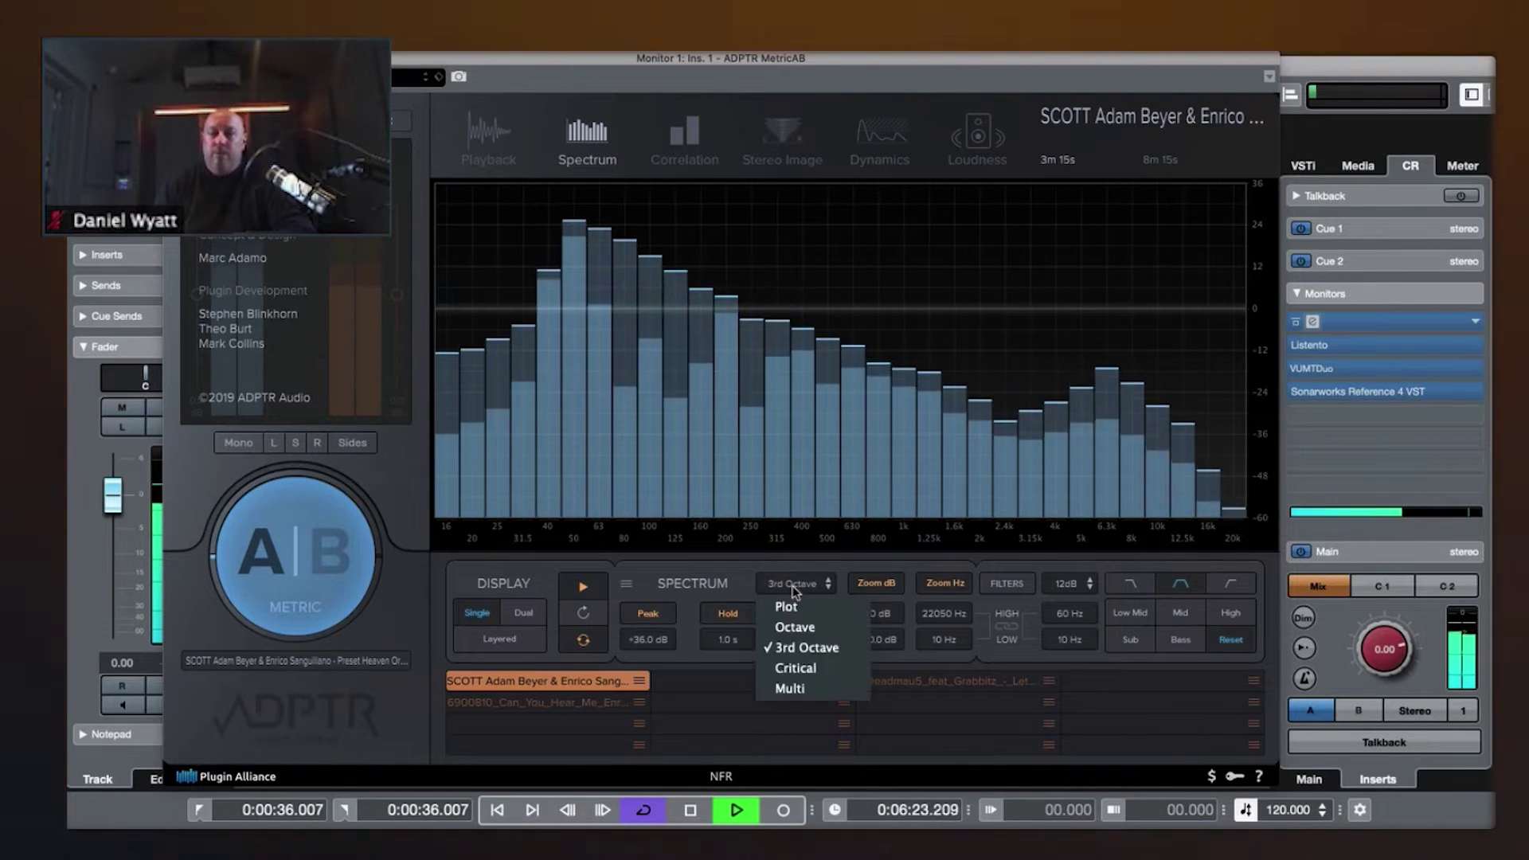
click(794, 669)
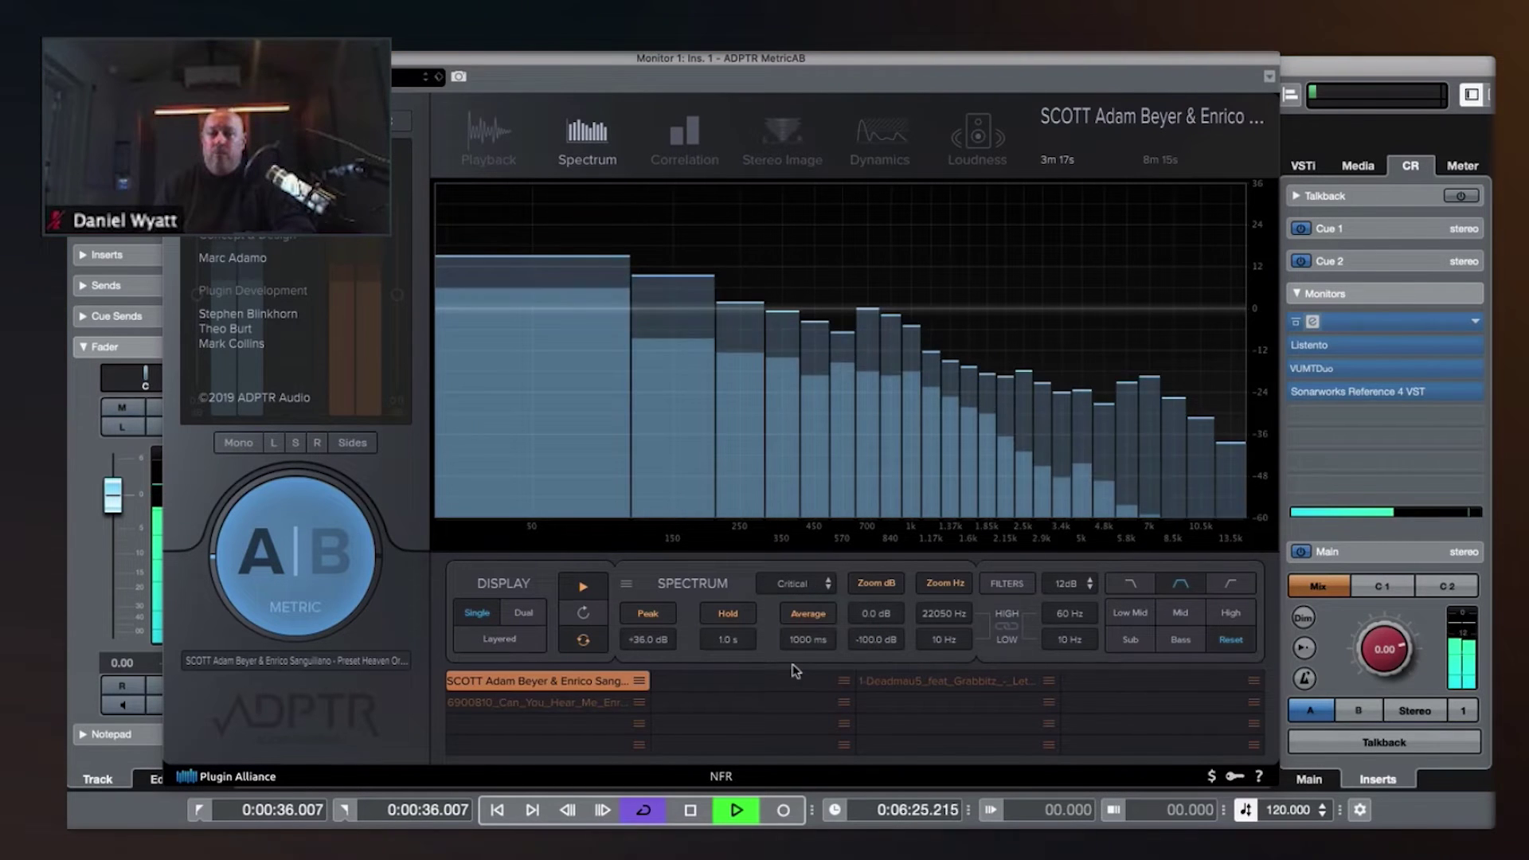
click(793, 587)
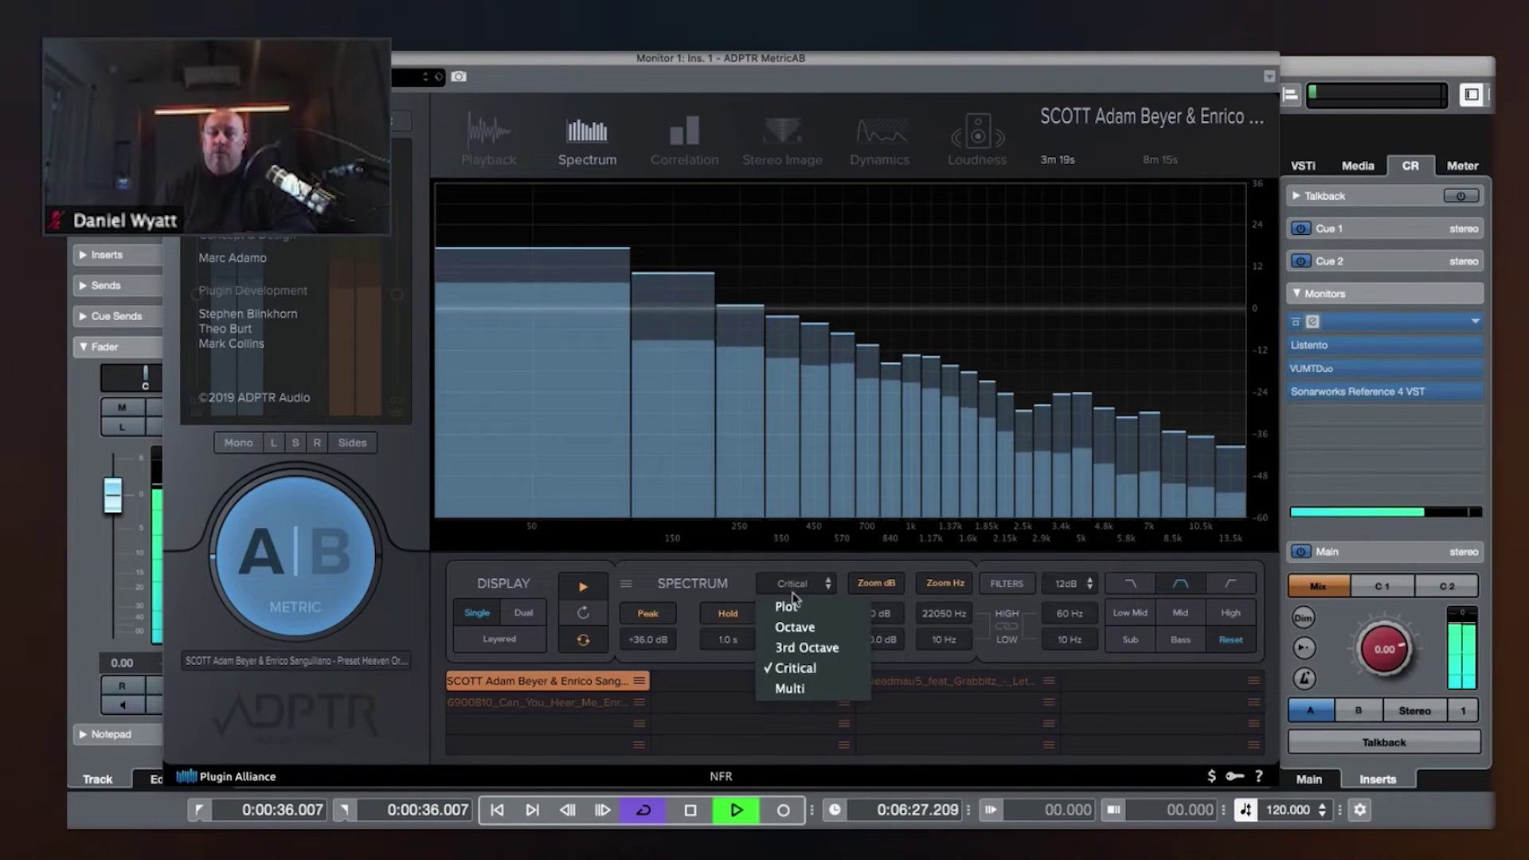
click(797, 685)
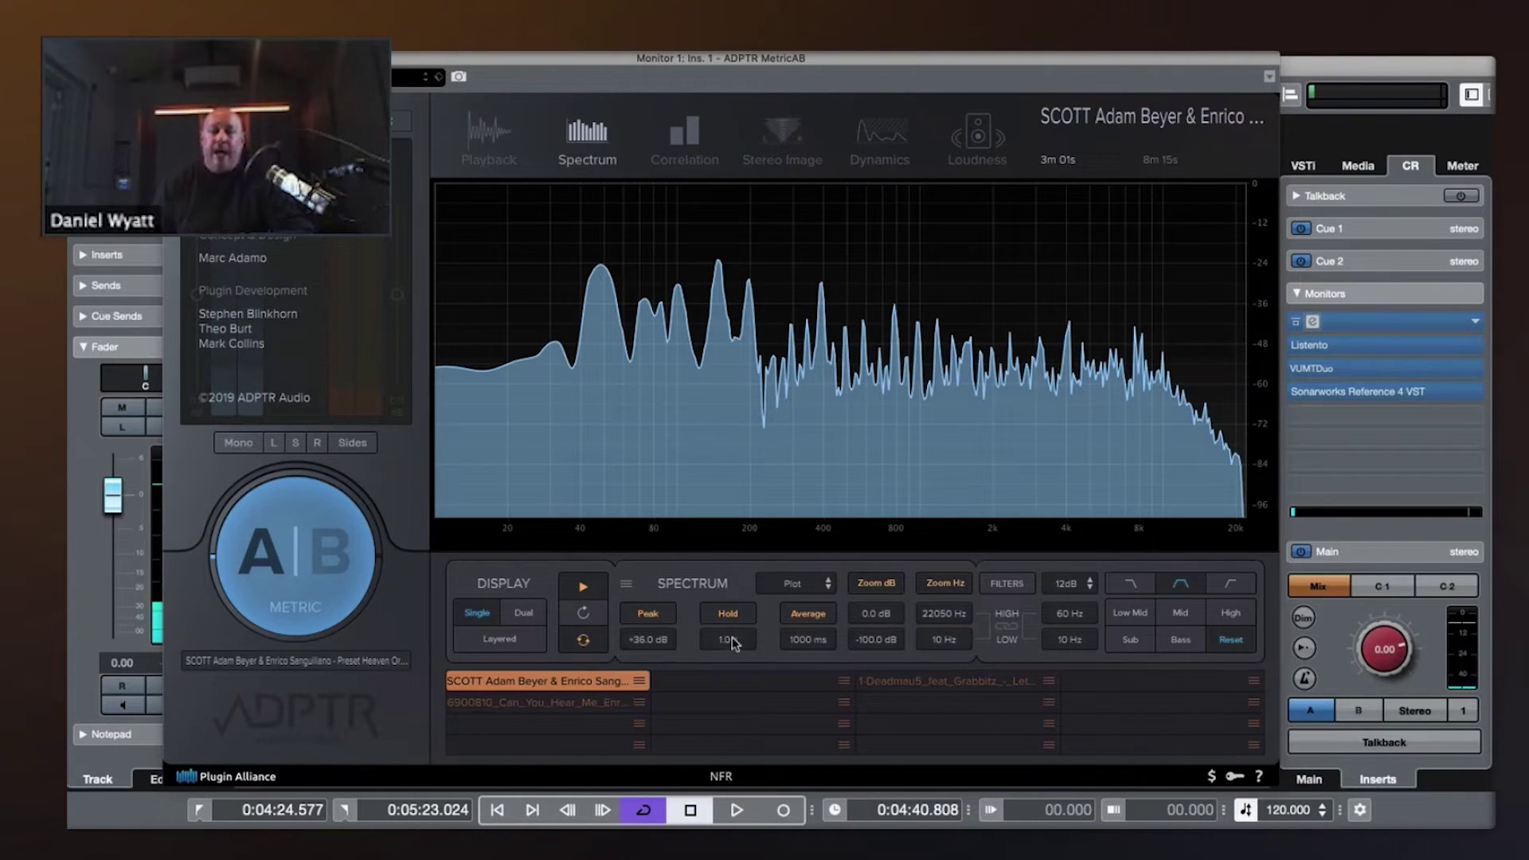
Set the spectrum mode to 3rd Octave after trying Octave.
click(782, 587)
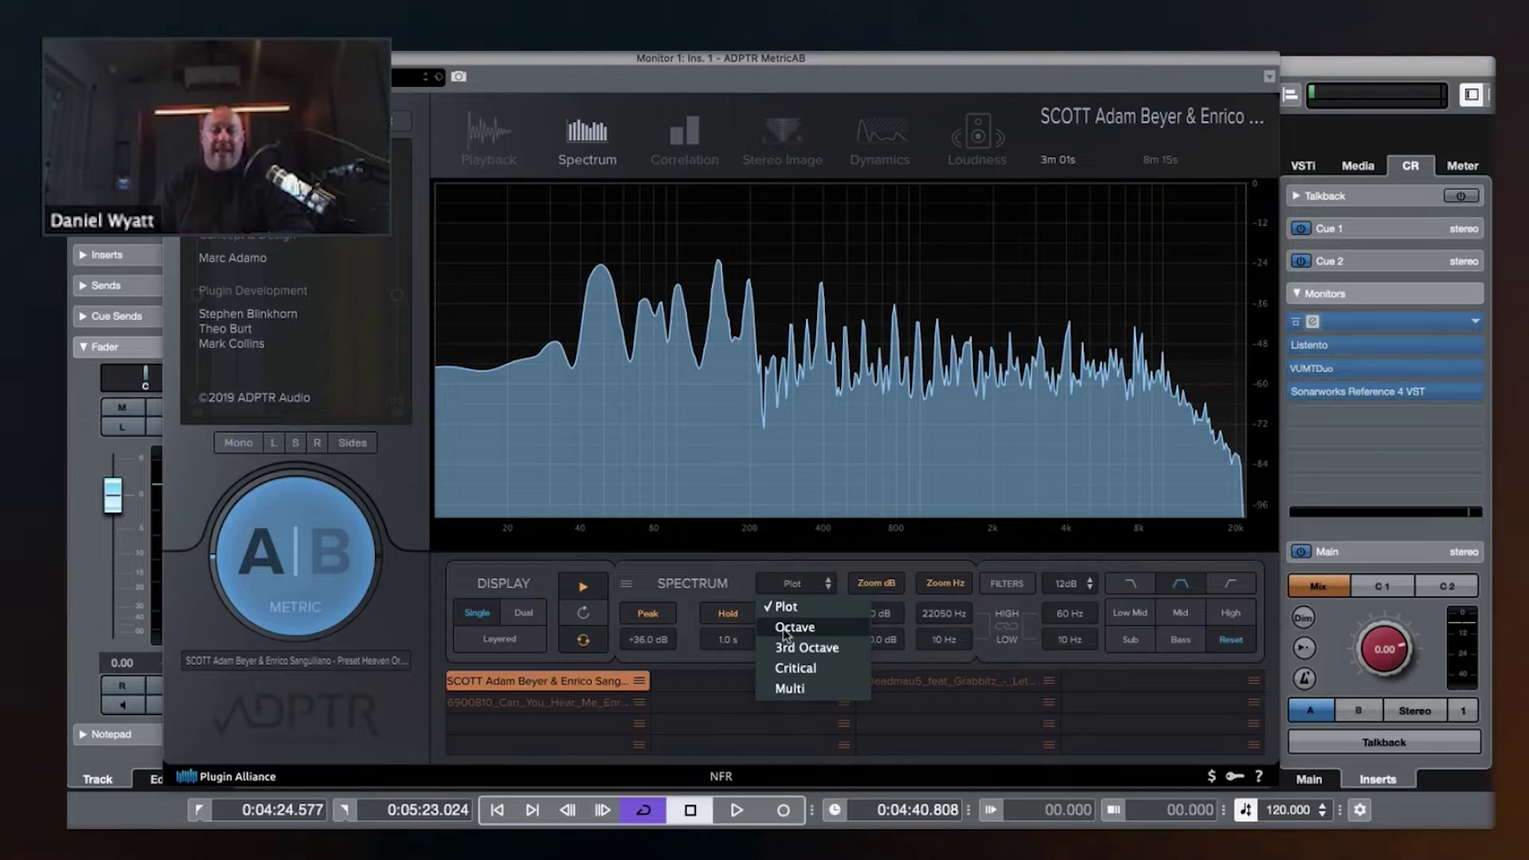
click(789, 627)
click(792, 586)
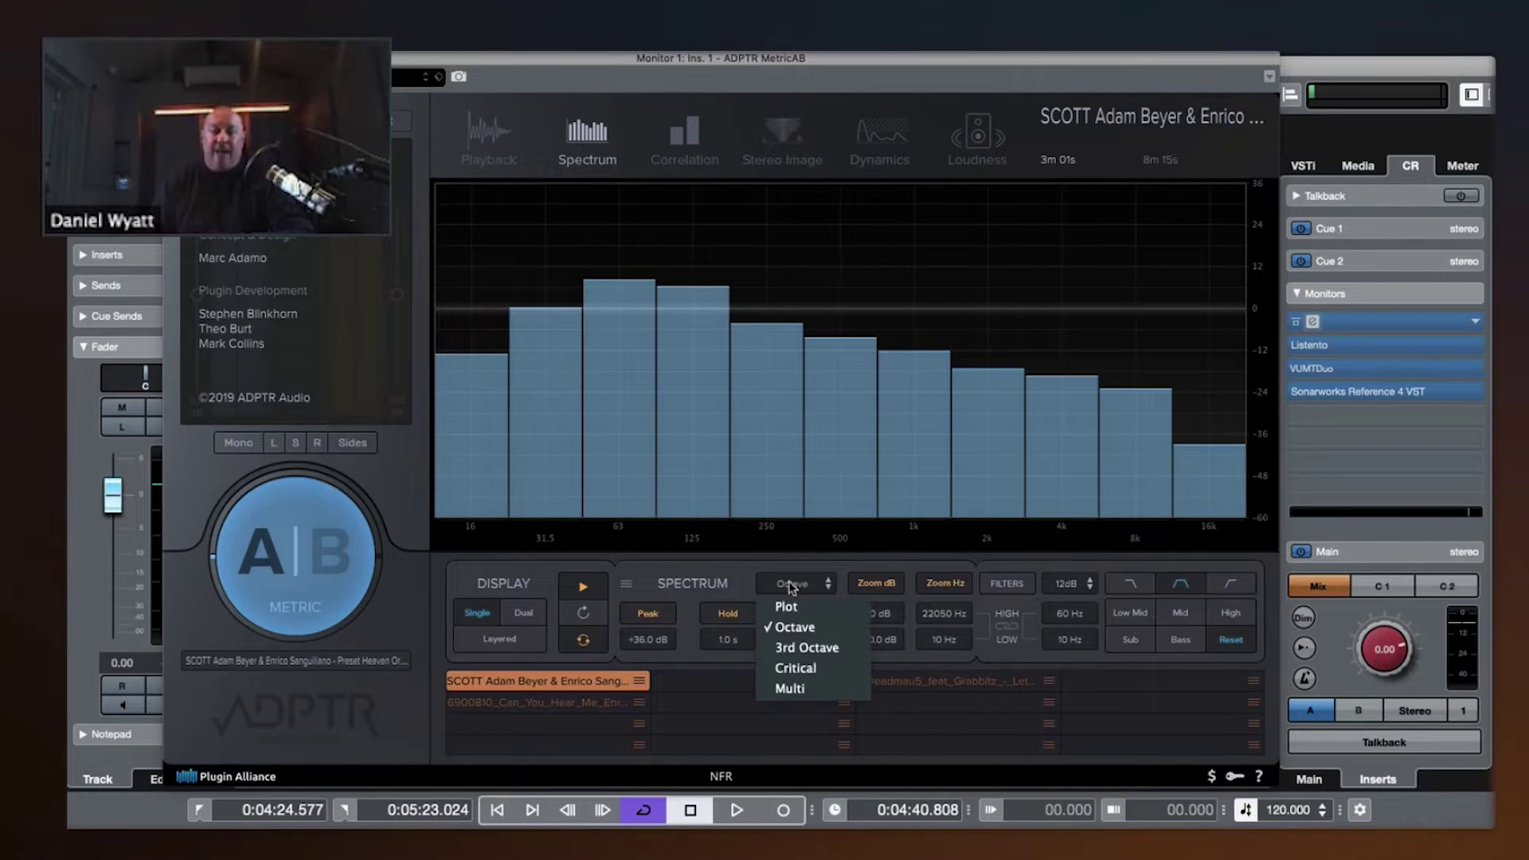
click(802, 648)
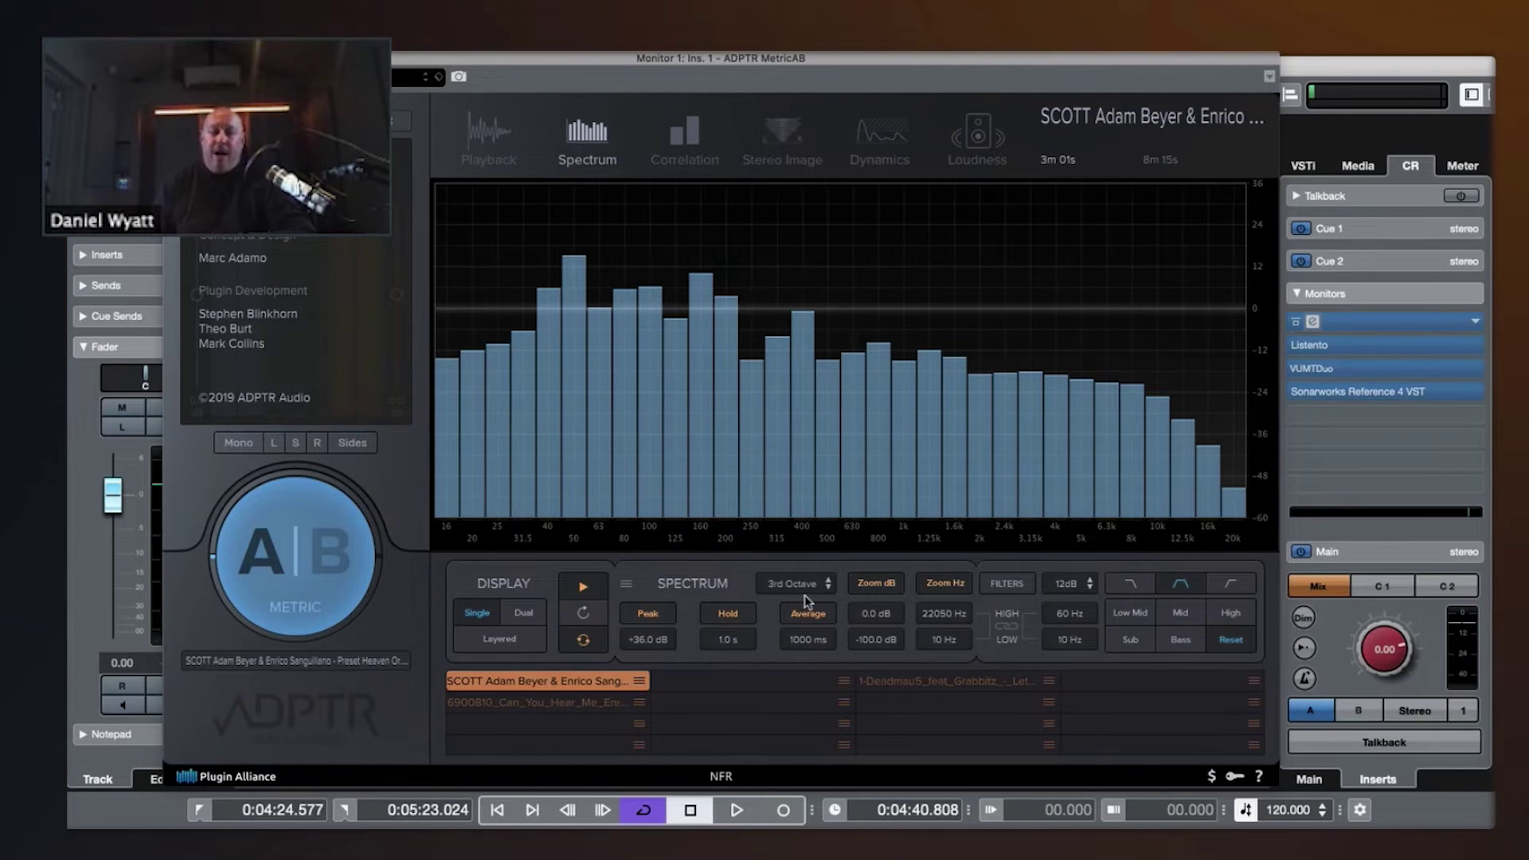
click(727, 614)
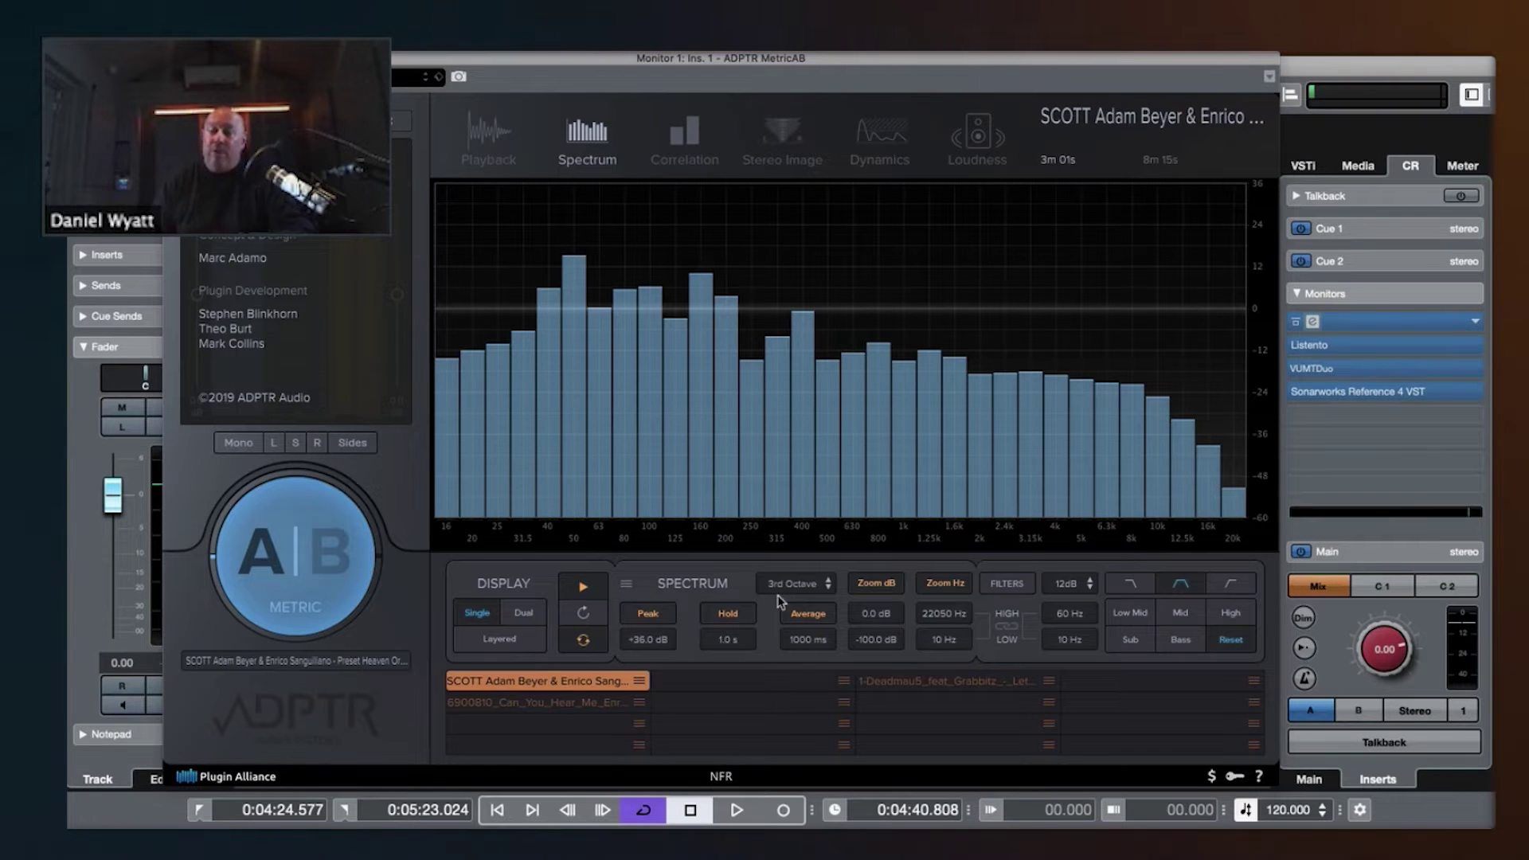
Close the plugin credits and play the track, alternating between sources A and B to compare their spectra, ending on B.
click(308, 359)
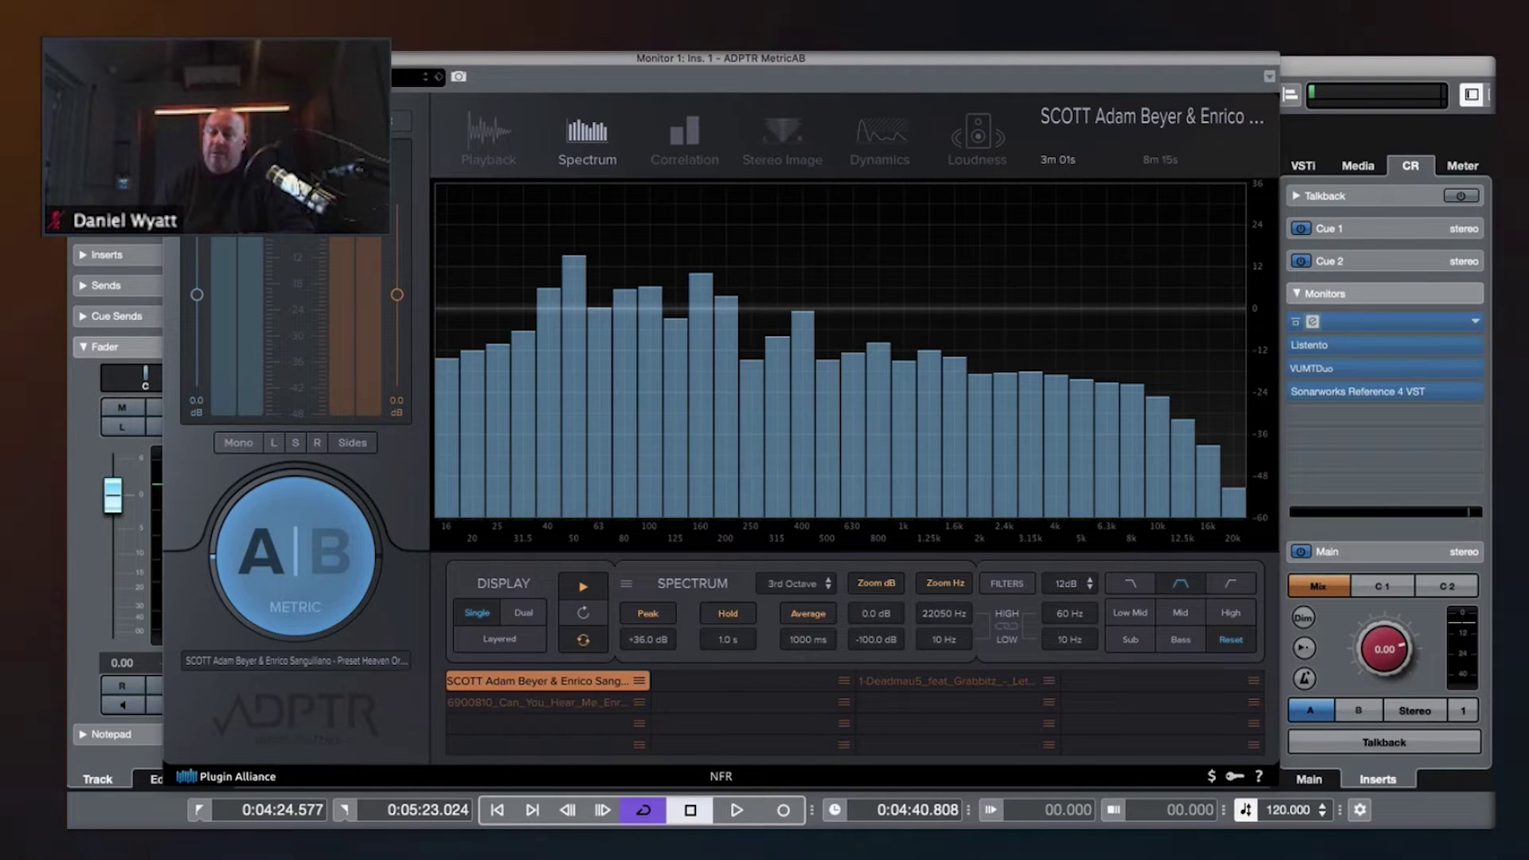
key(space)
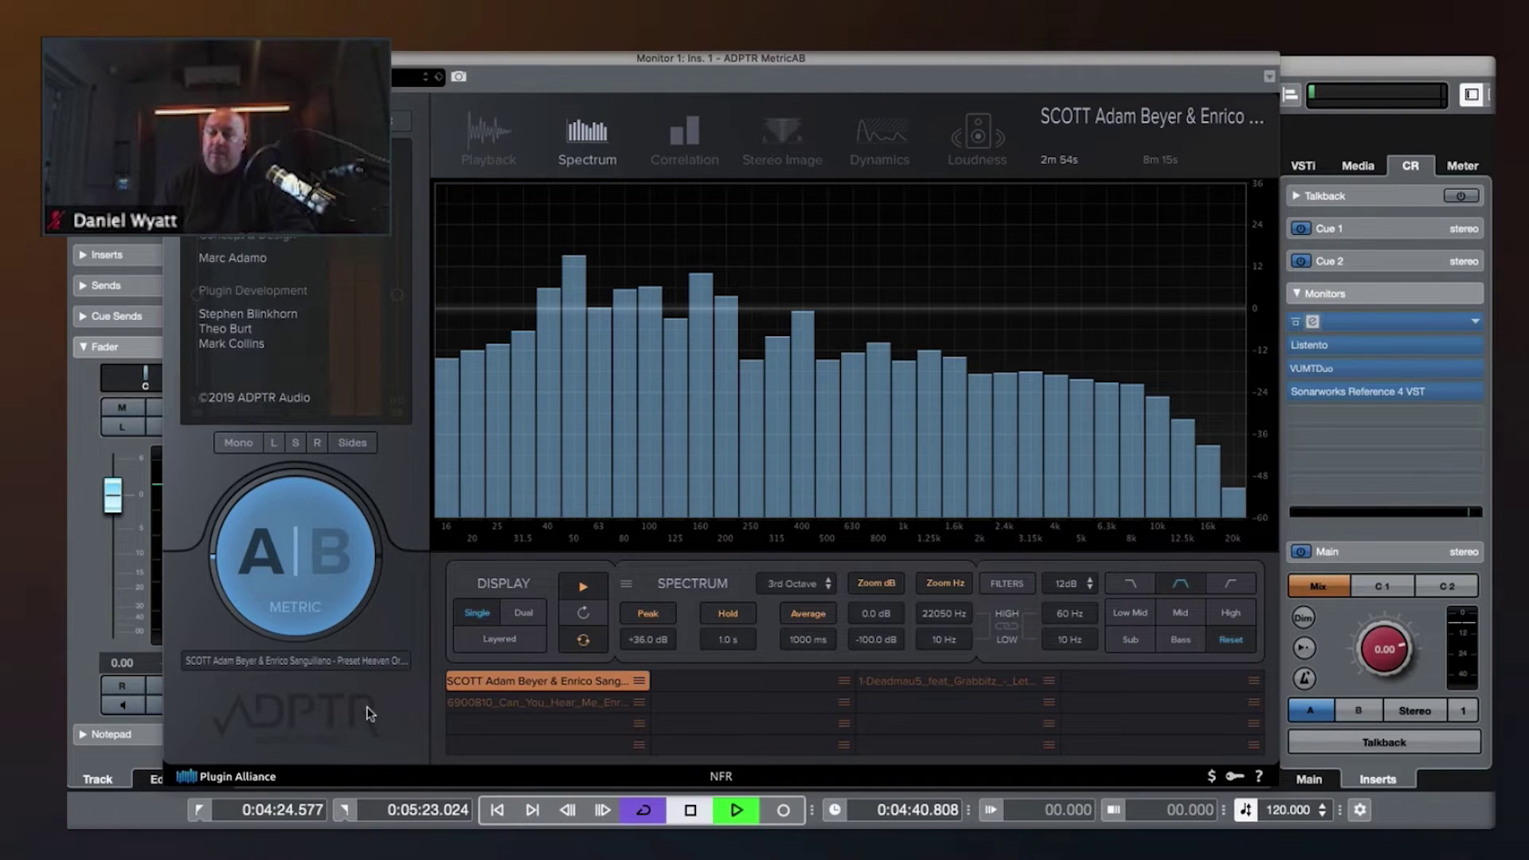
click(337, 557)
click(263, 402)
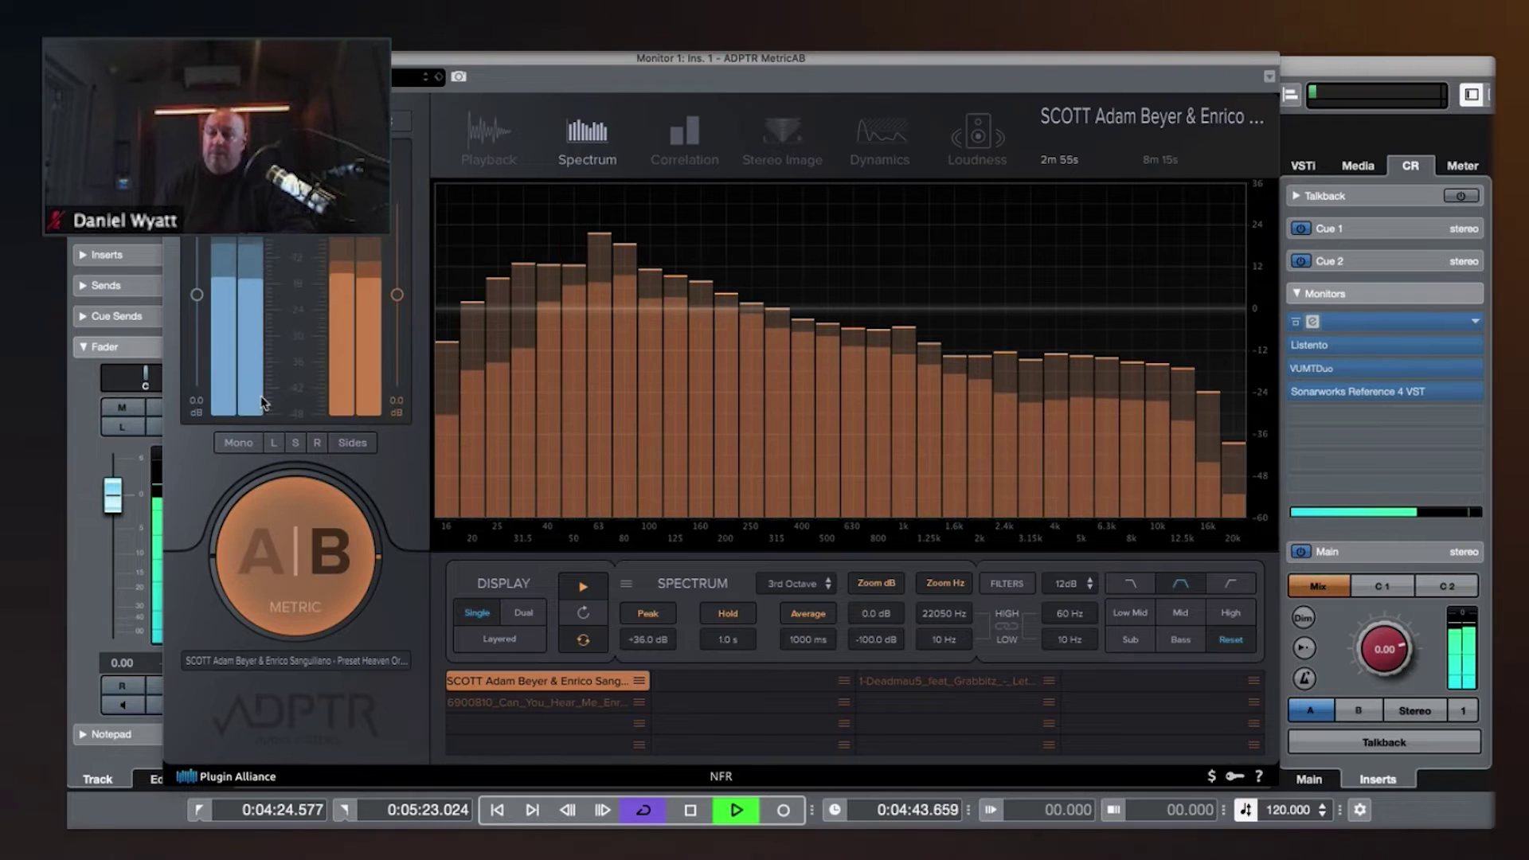
click(262, 562)
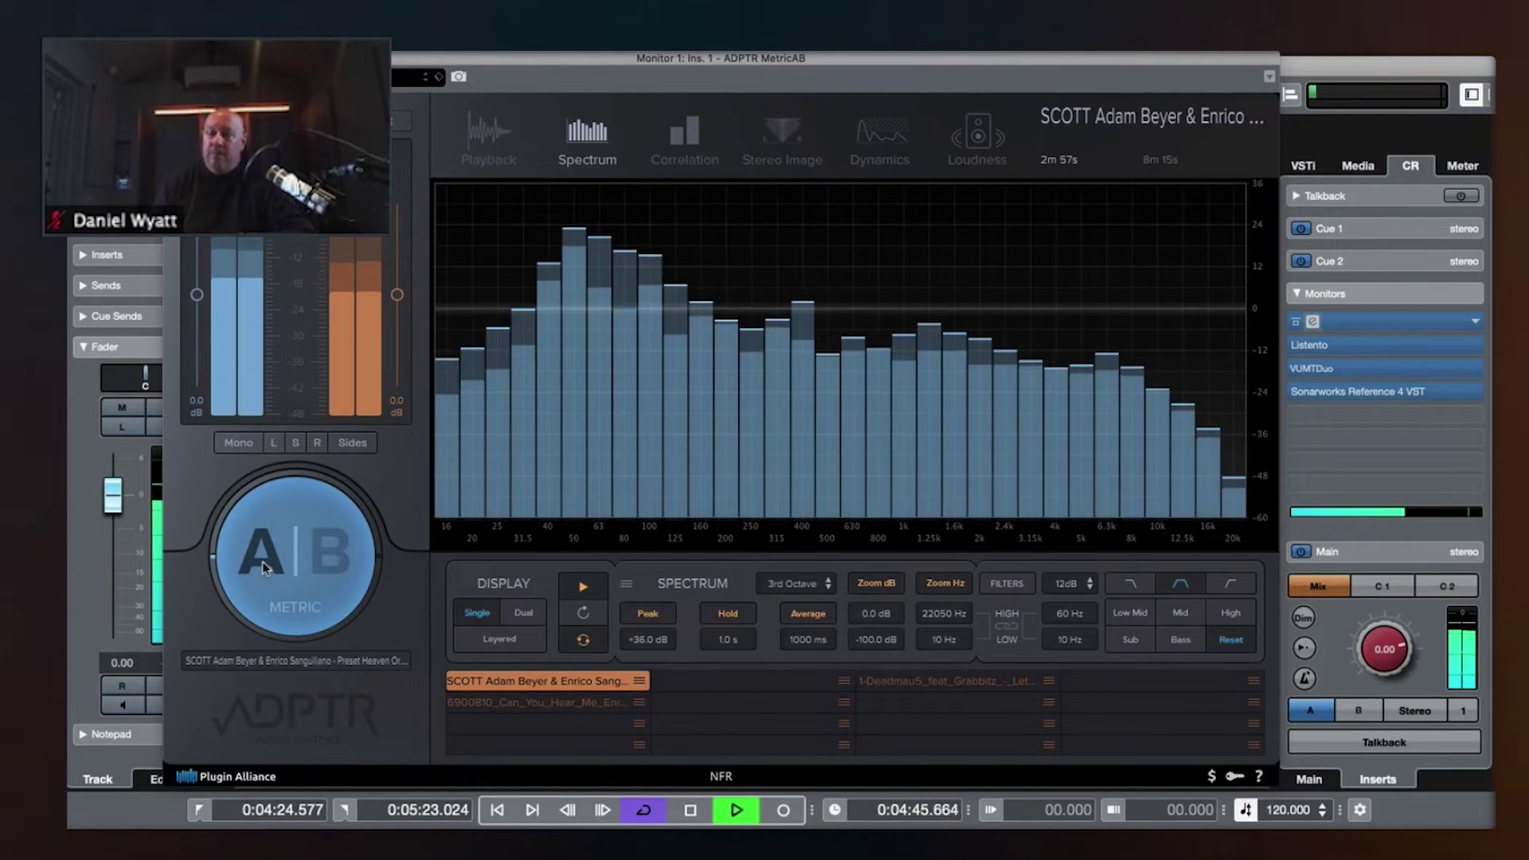
click(334, 569)
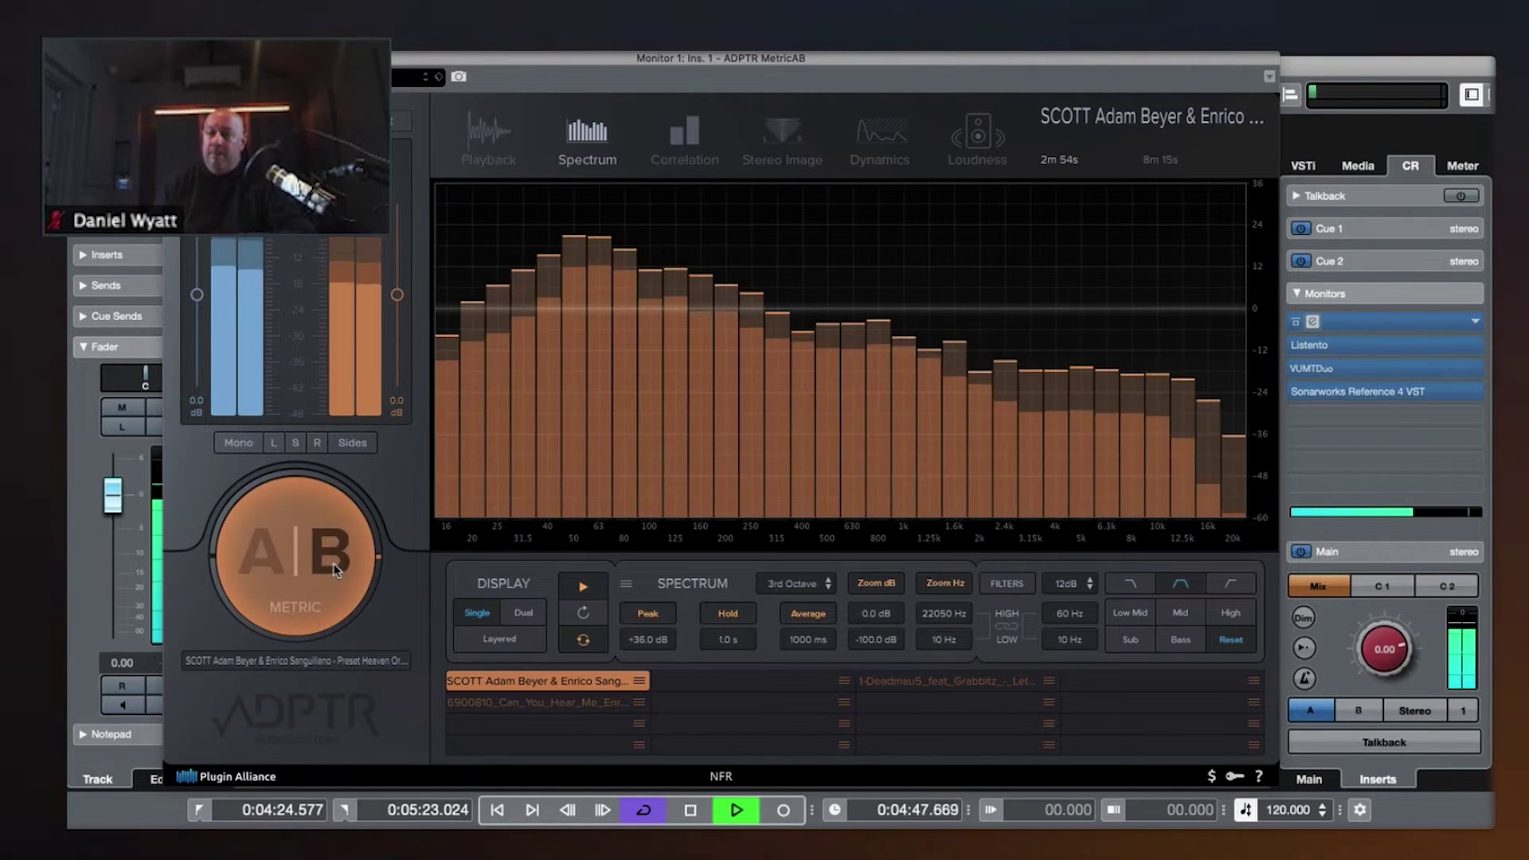
click(269, 560)
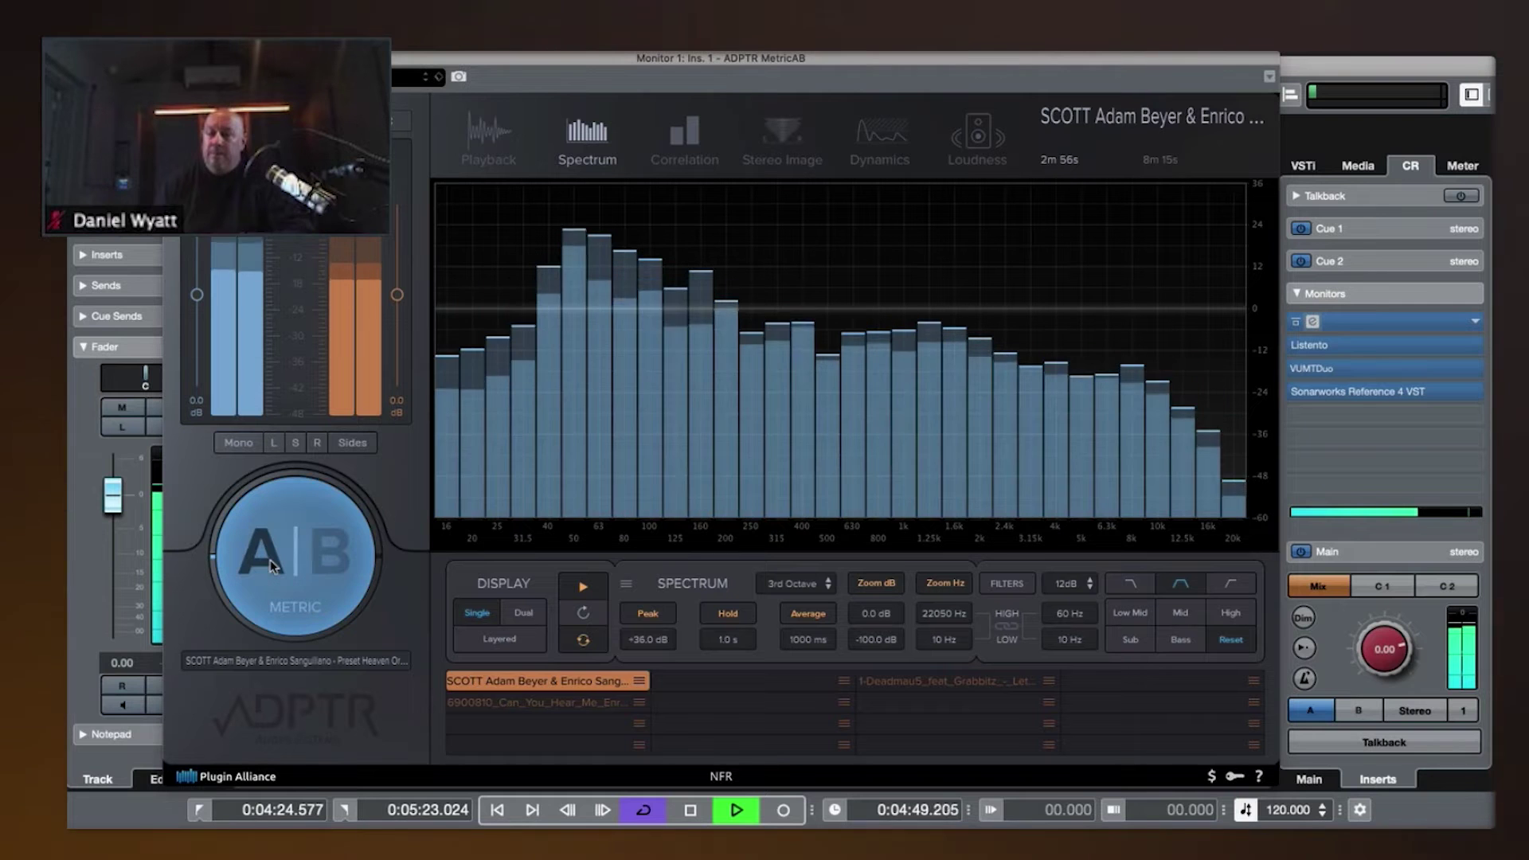
click(321, 558)
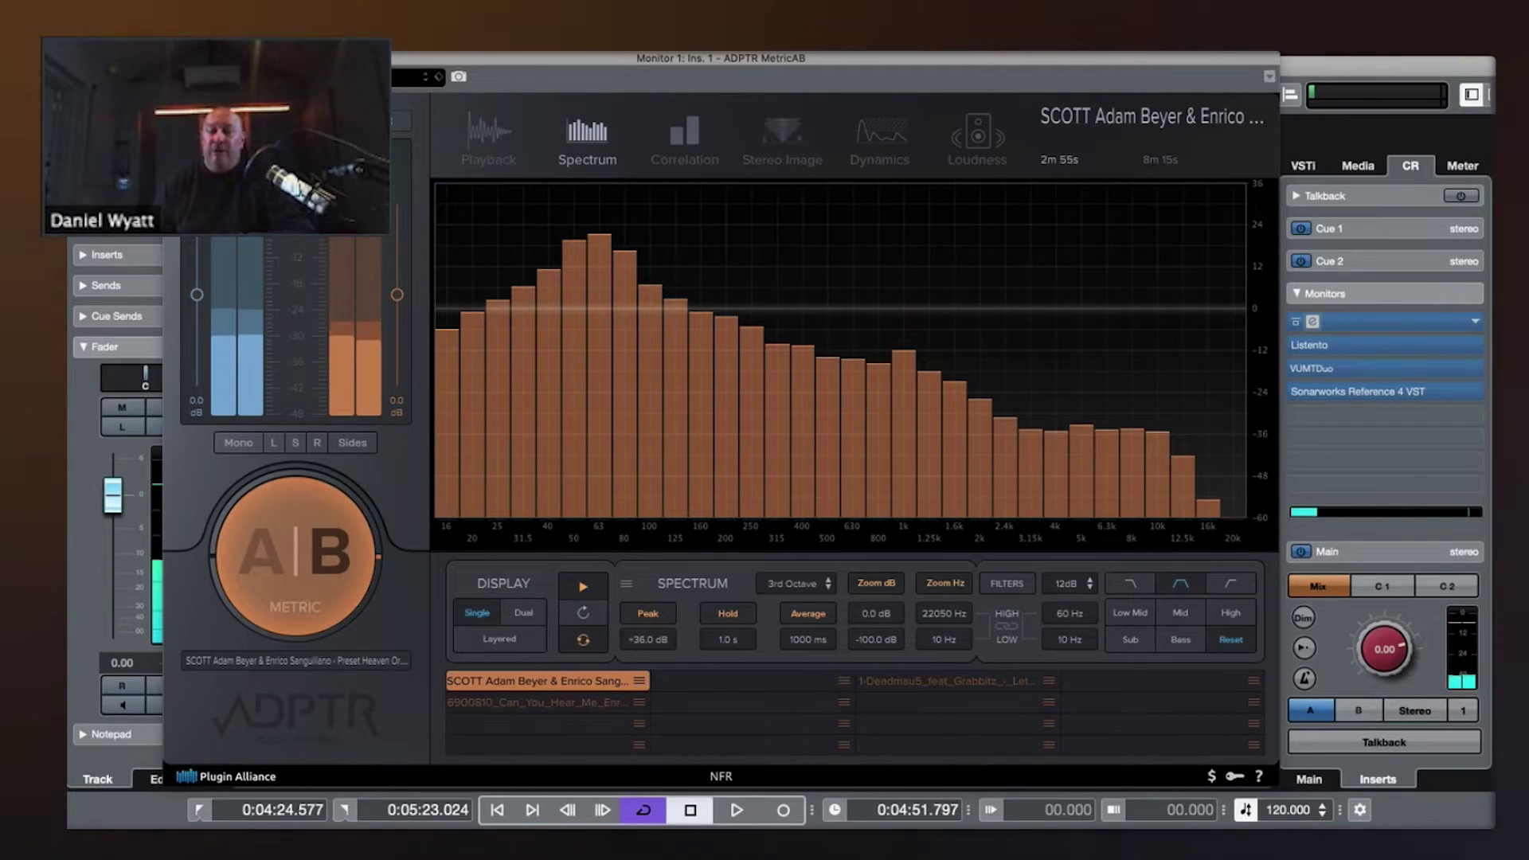
Switch the spectrum display to Dual and alternate between sources A and B during playback, ending on B with playback stopped.
click(520, 615)
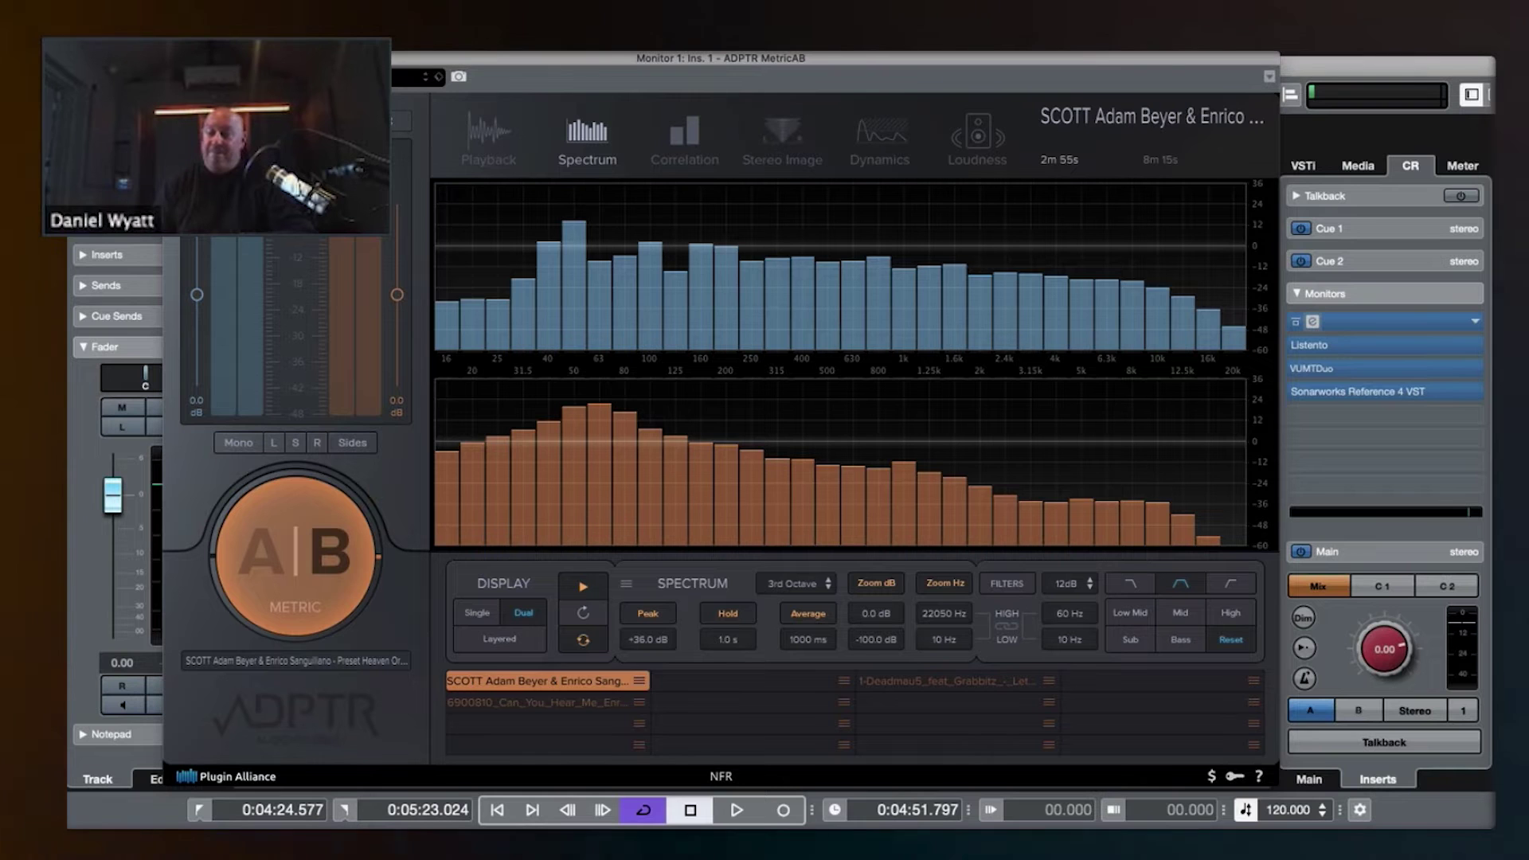
key(space)
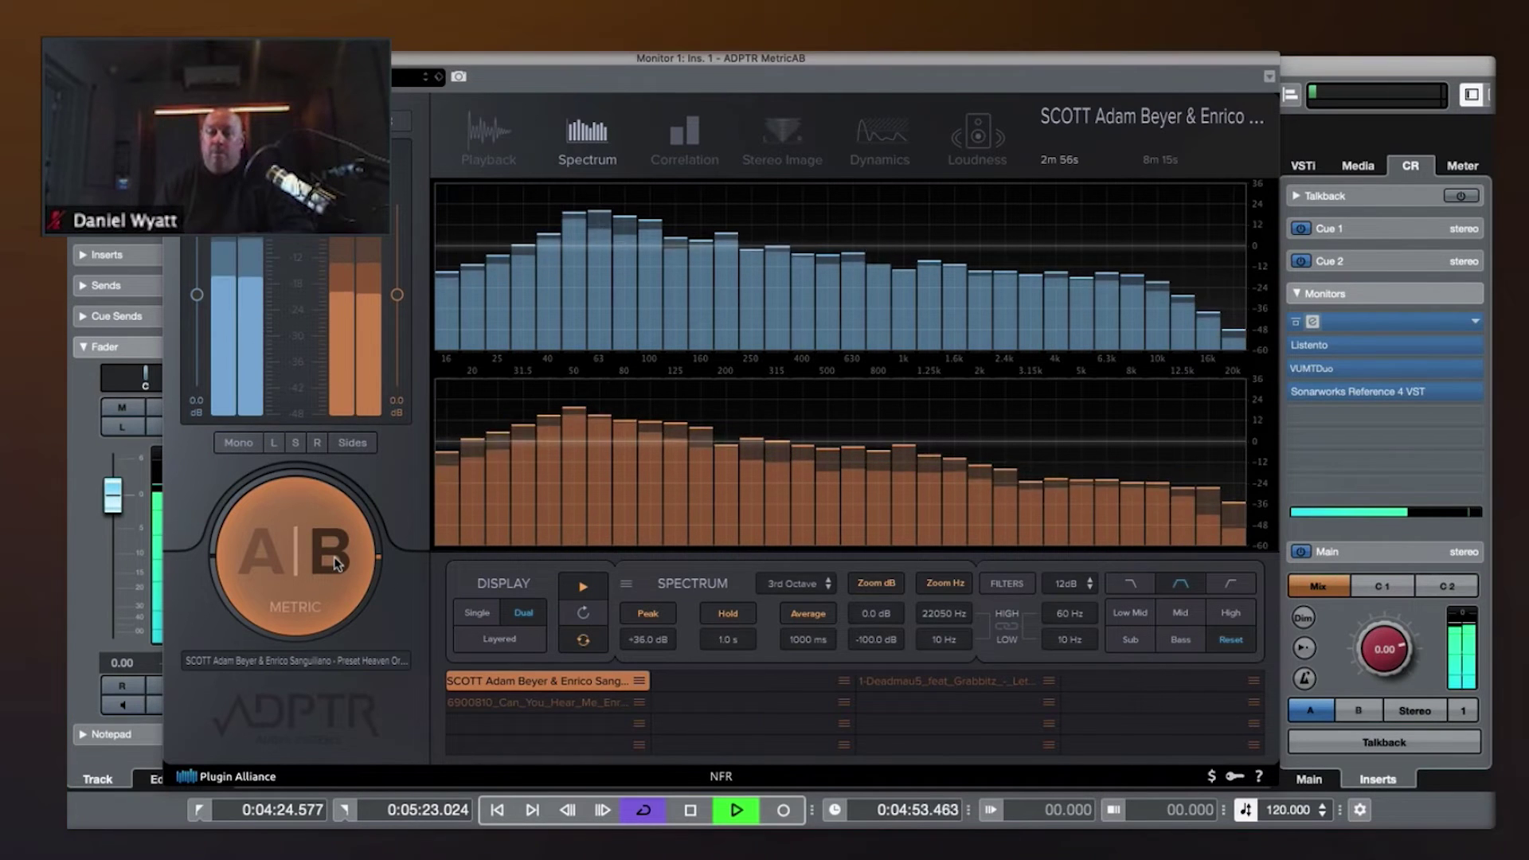
click(264, 556)
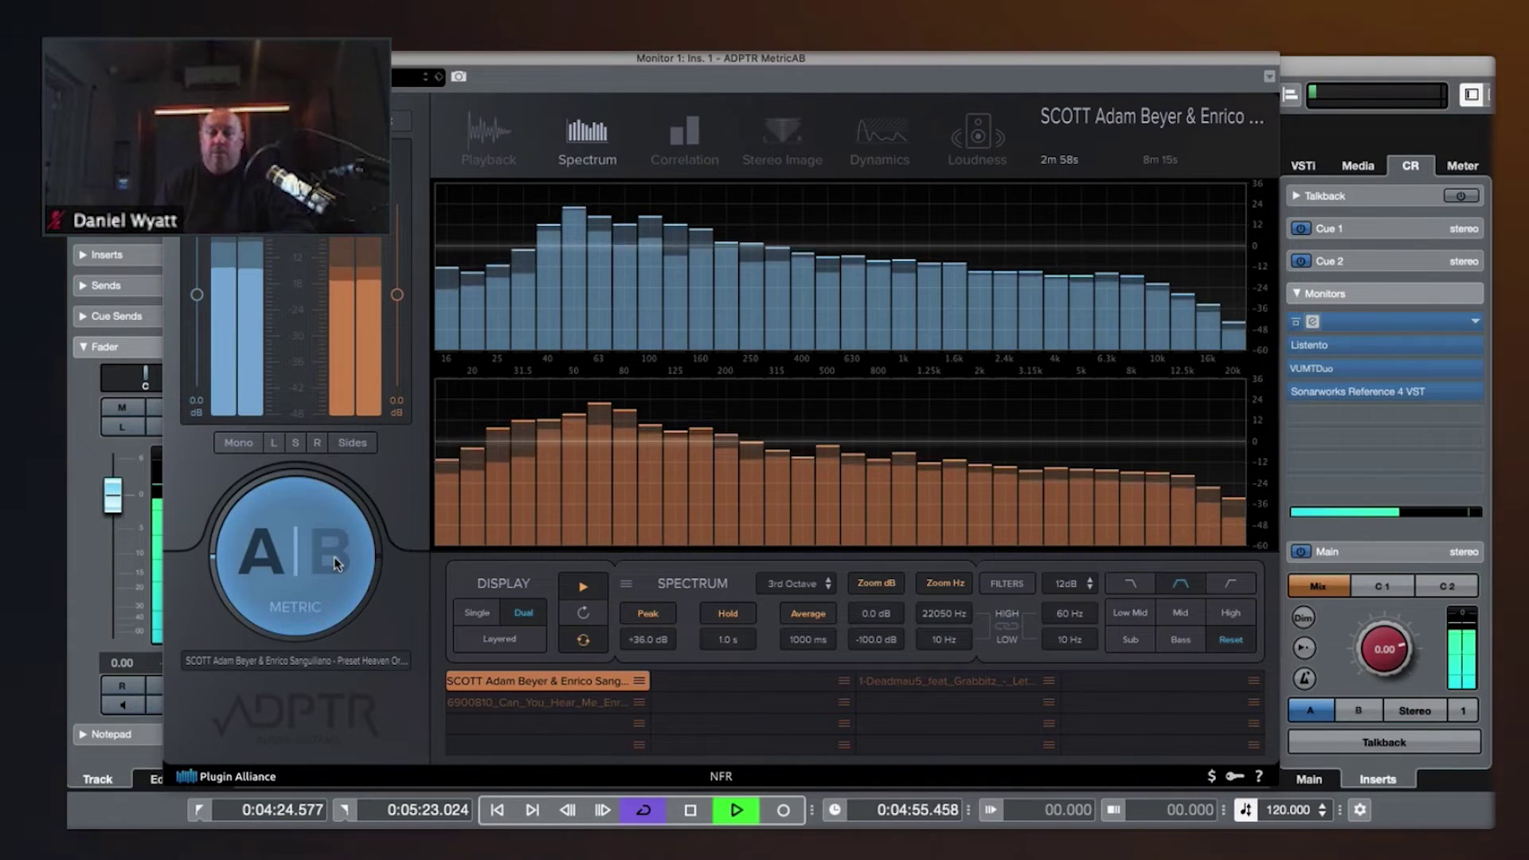
click(265, 555)
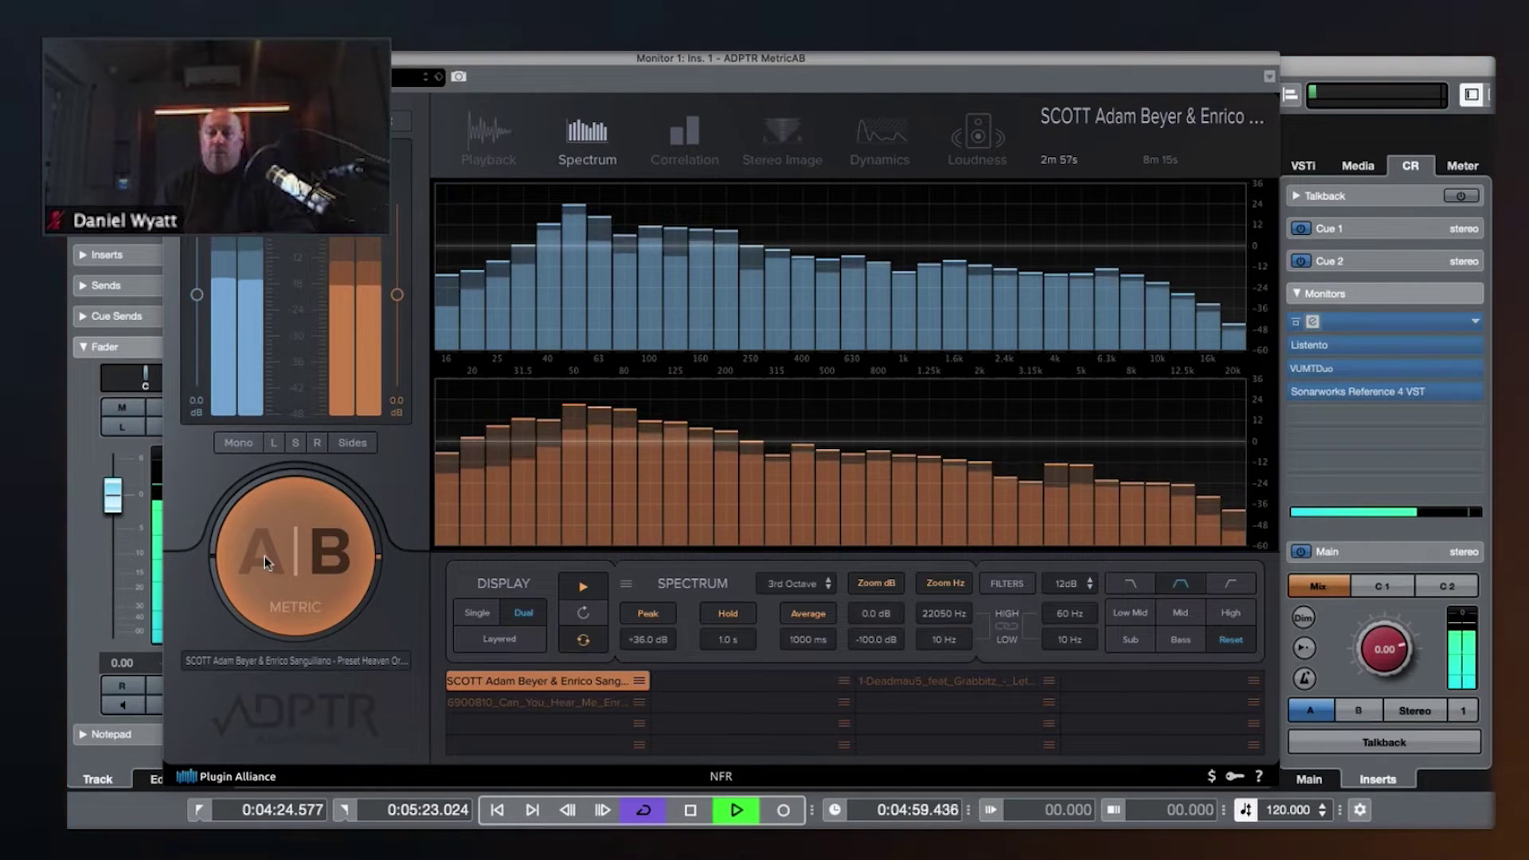
click(321, 549)
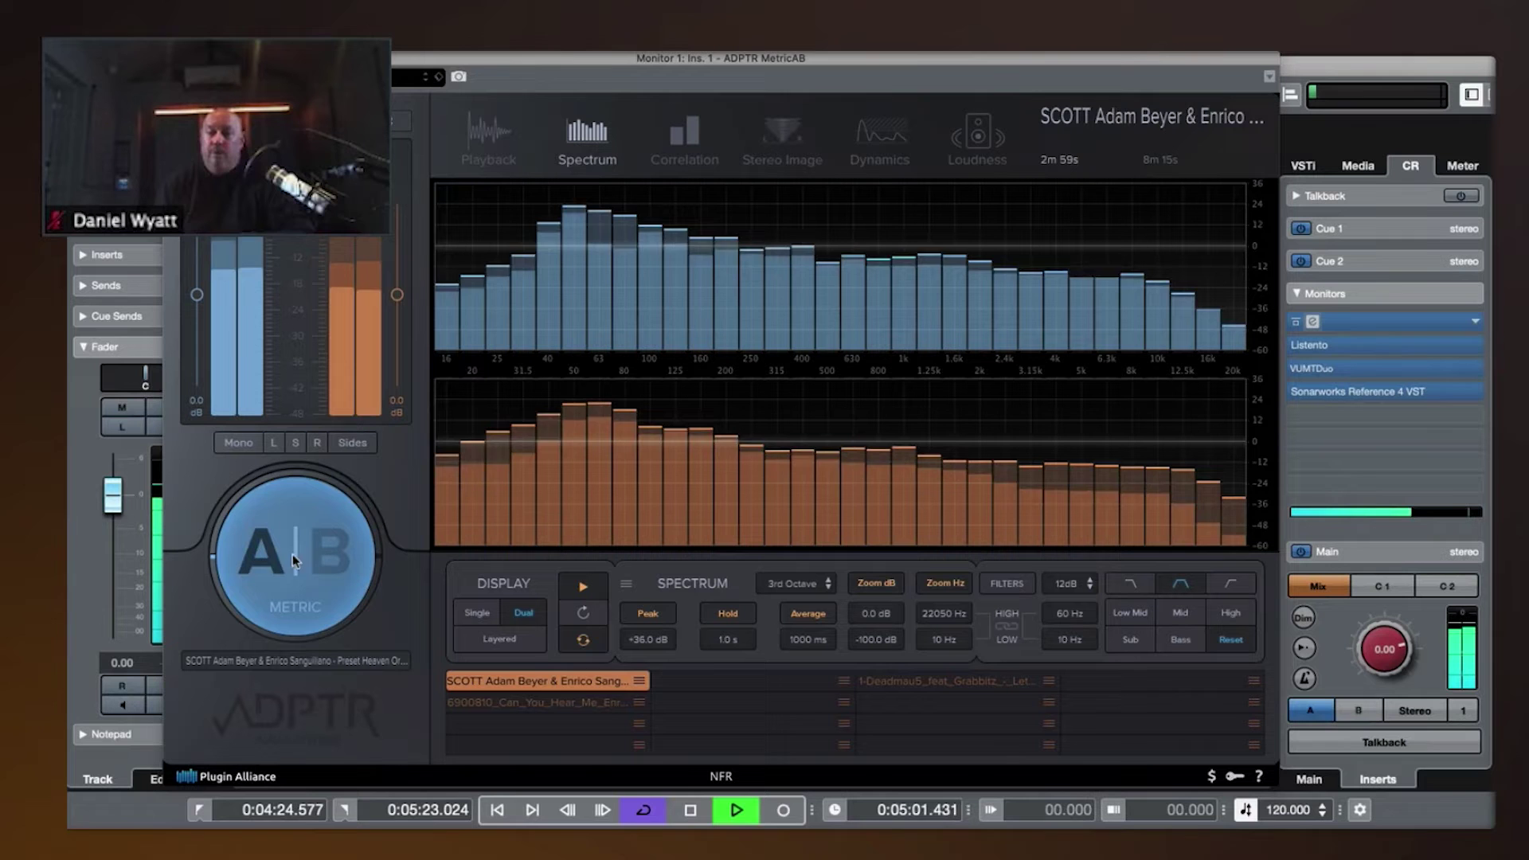
click(269, 557)
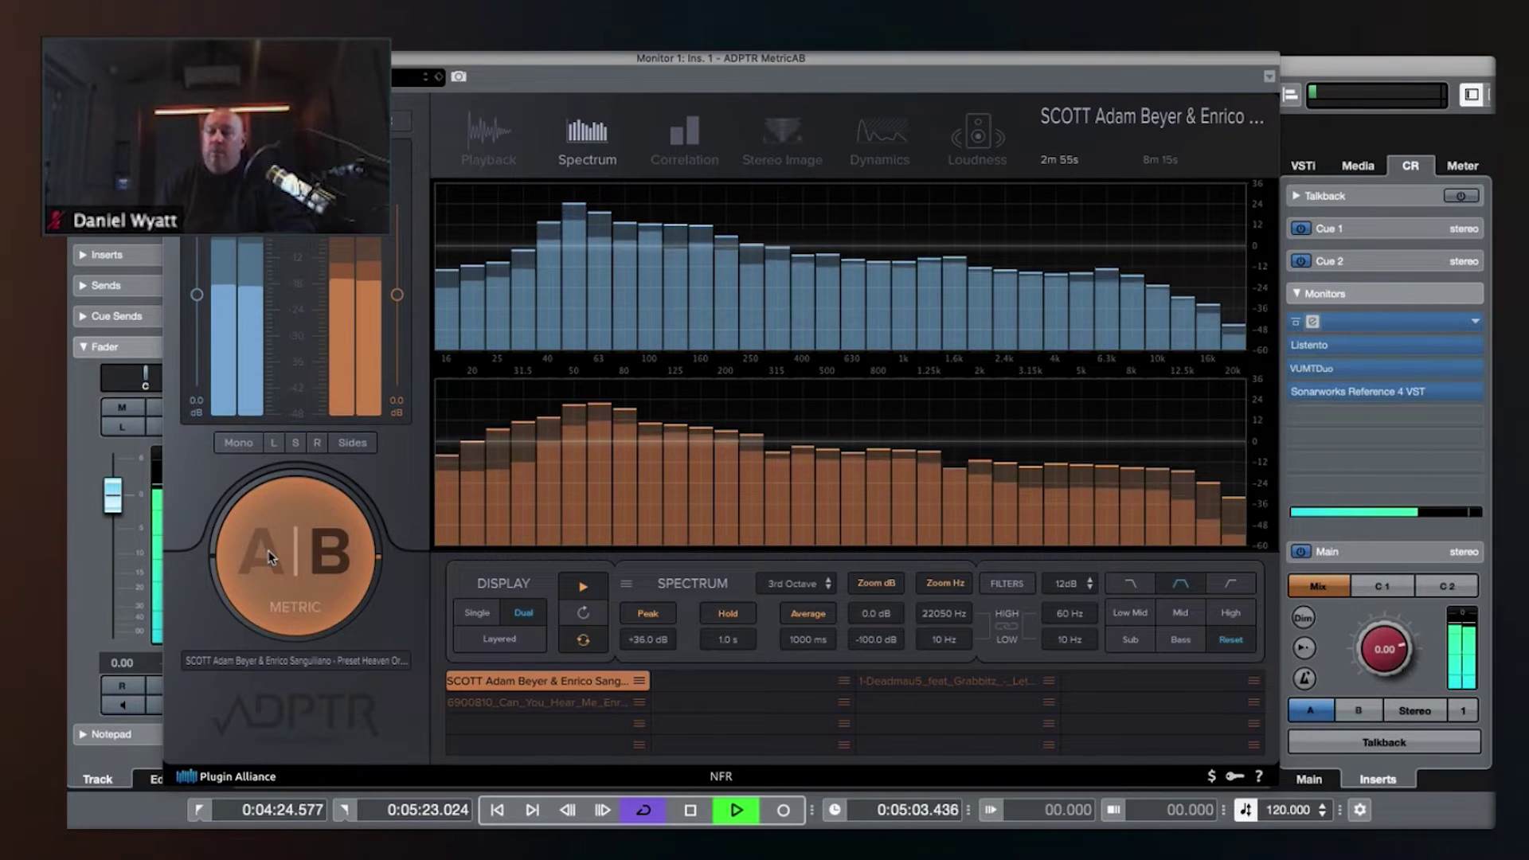
key(space)
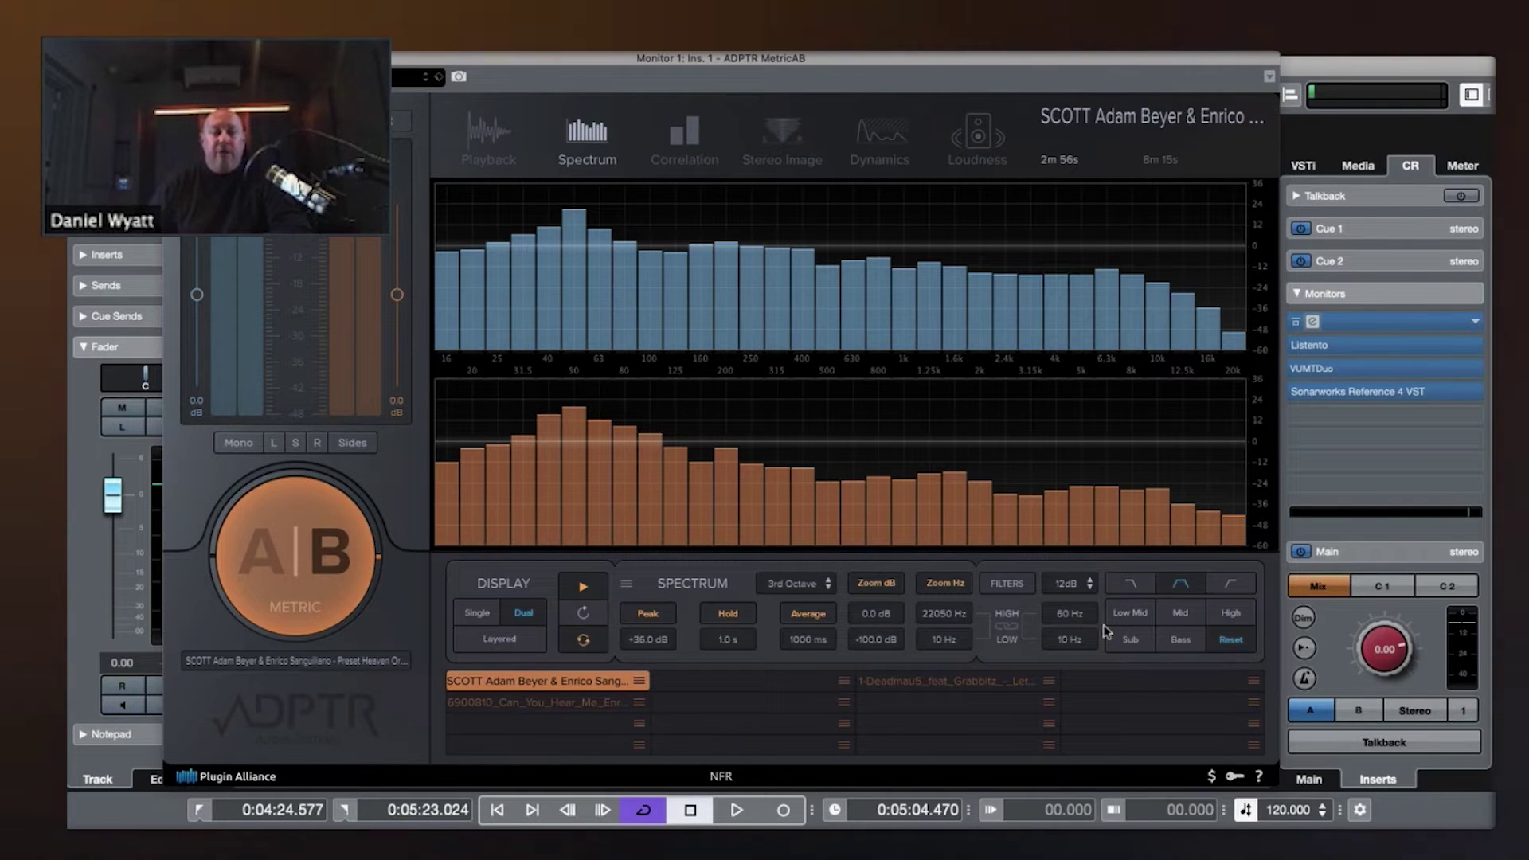
Toggle the spectrum filters on and off and preview the Mid, Bass, Sub and Low Mid bands, ending on Bass.
click(1016, 586)
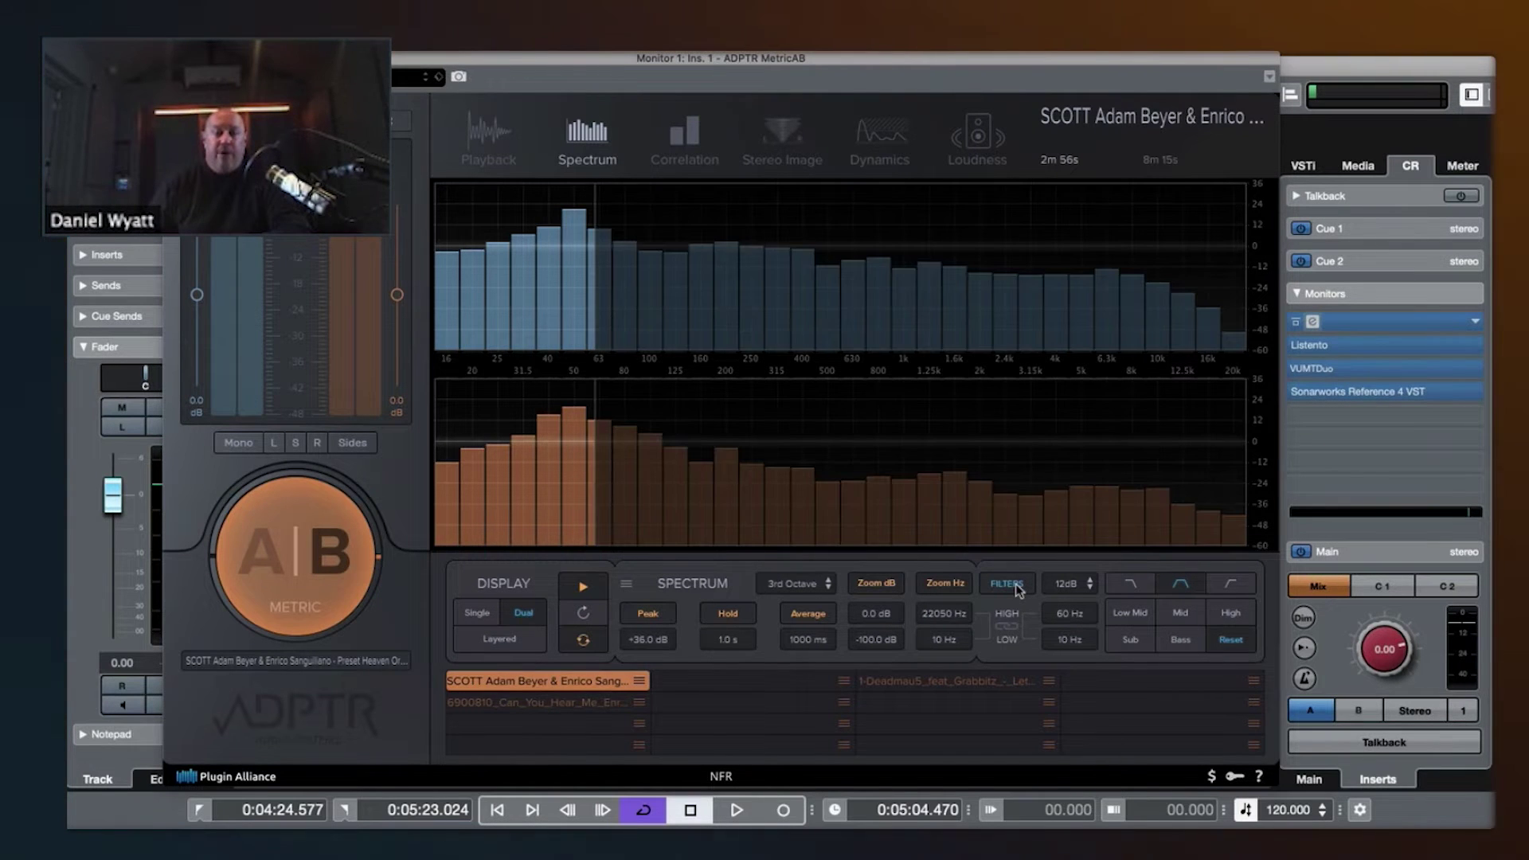
click(1016, 588)
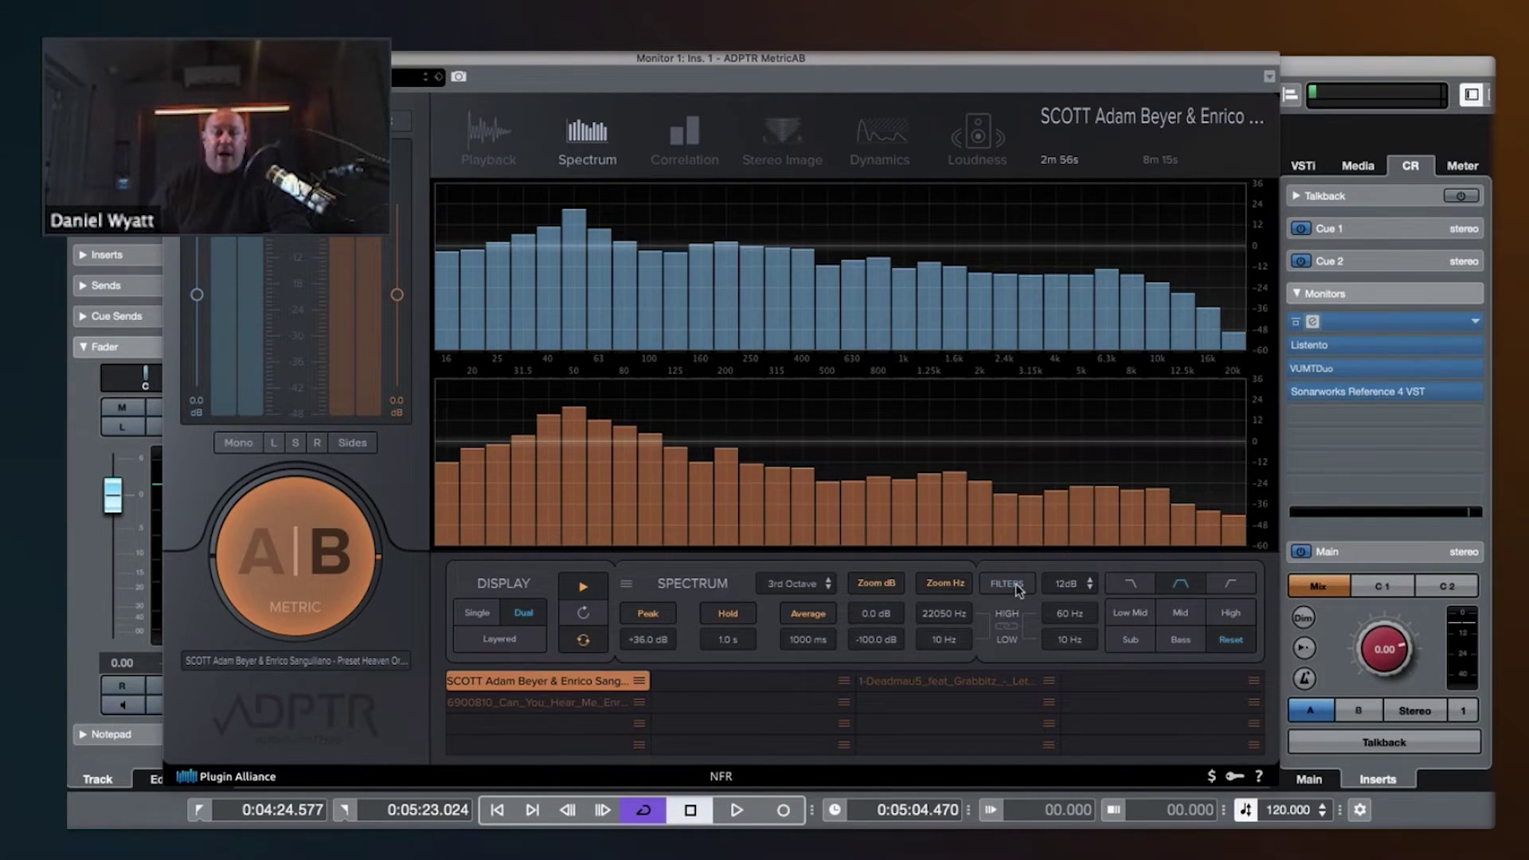
click(1178, 618)
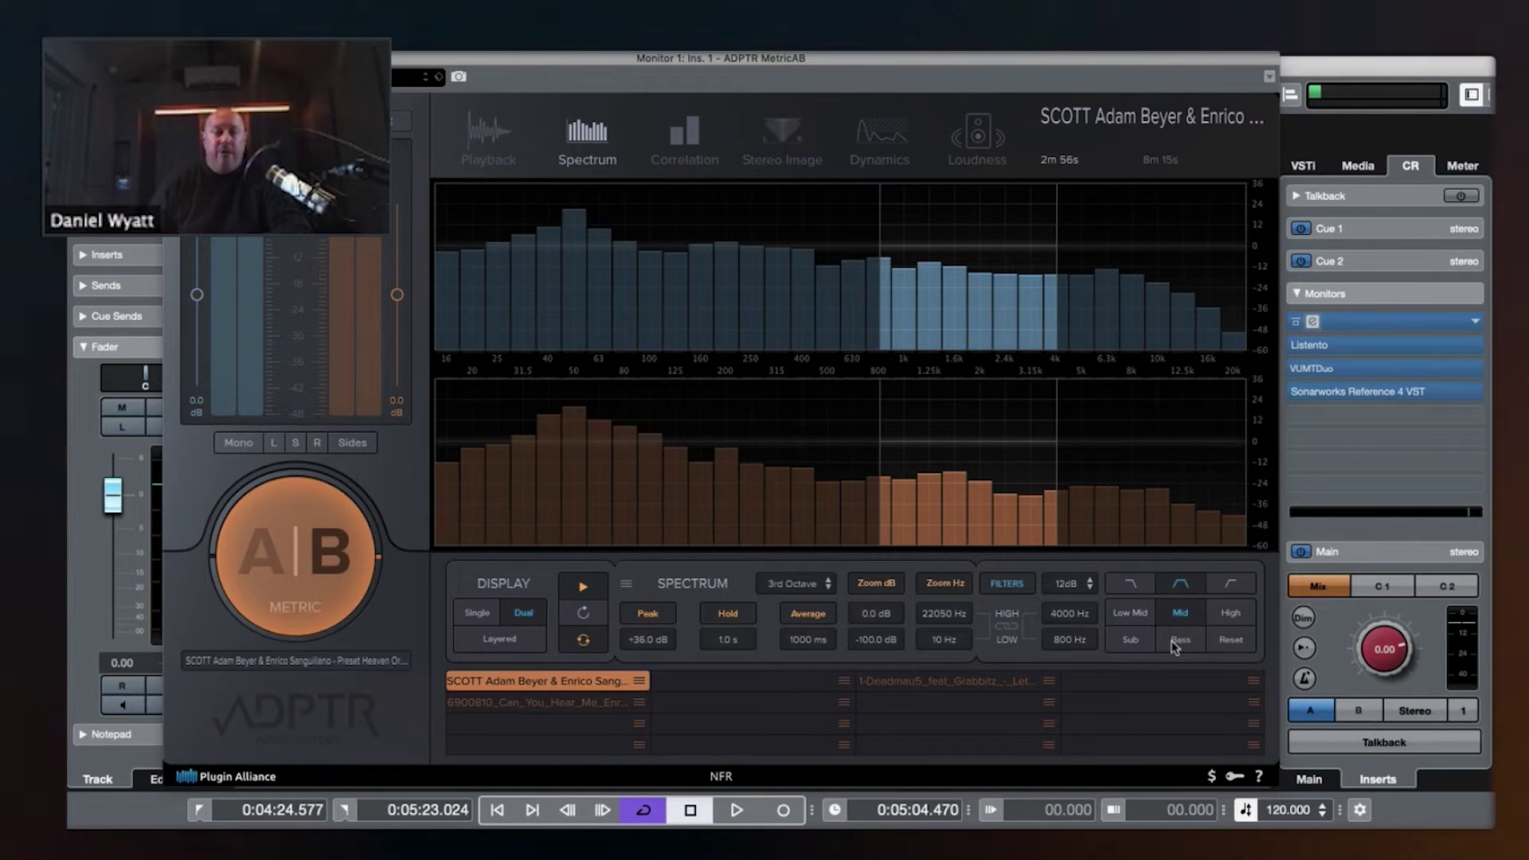
click(1180, 642)
click(1131, 643)
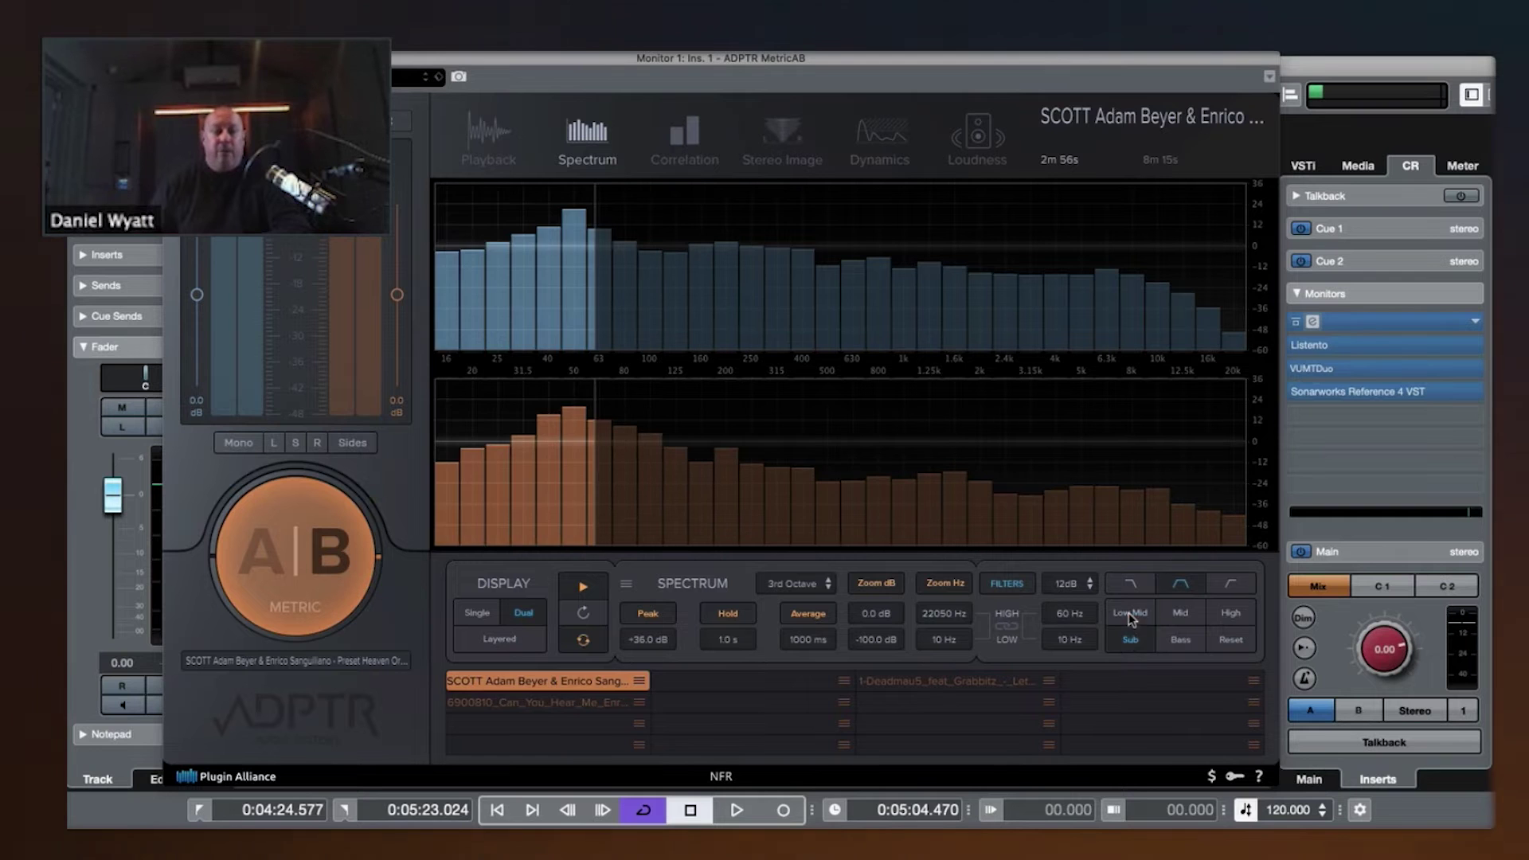
click(1132, 615)
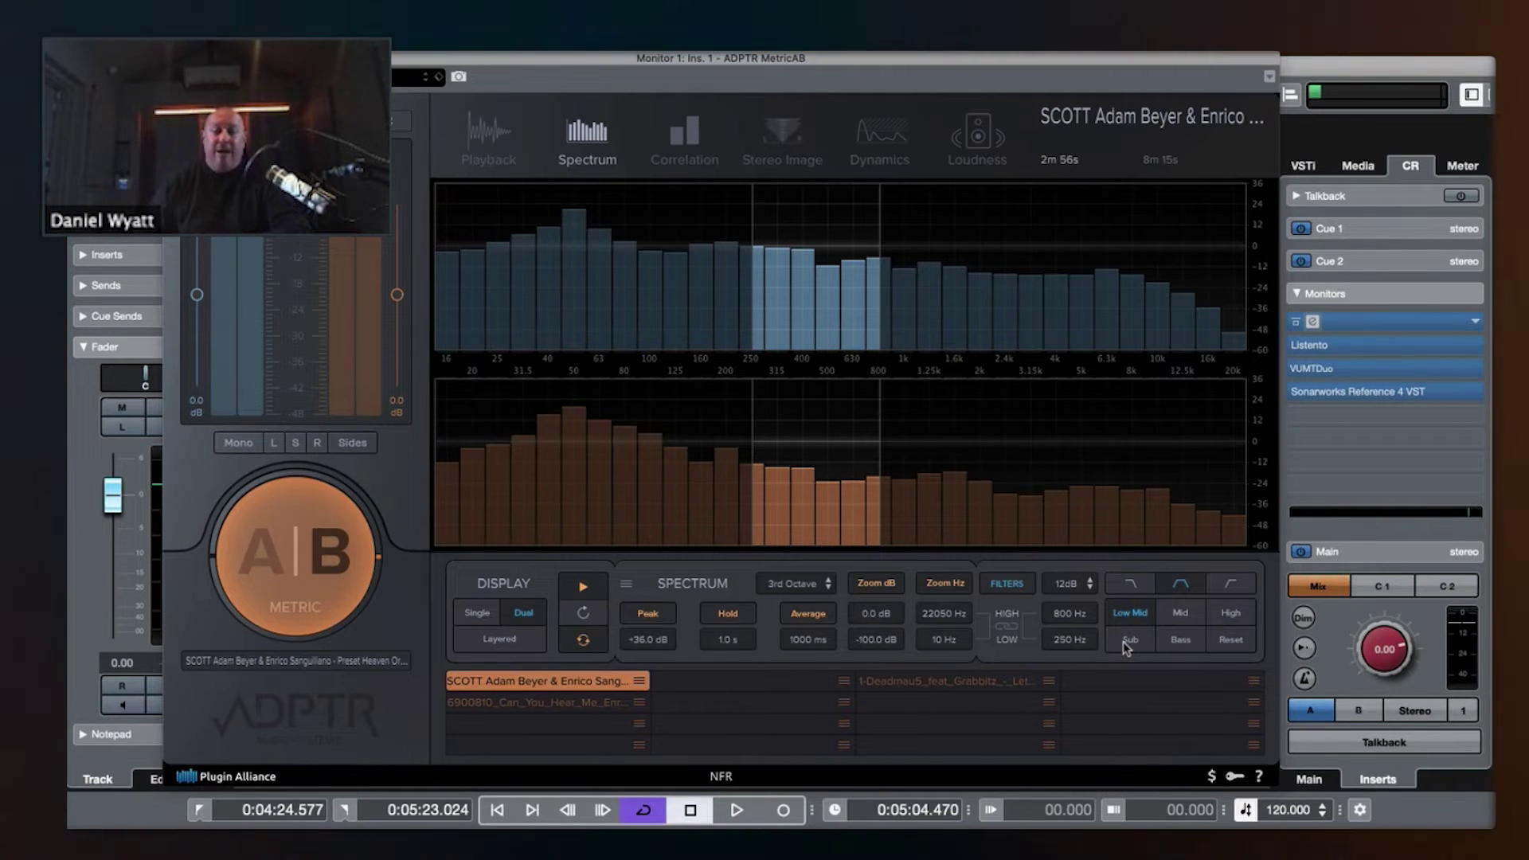
click(1123, 642)
click(1180, 640)
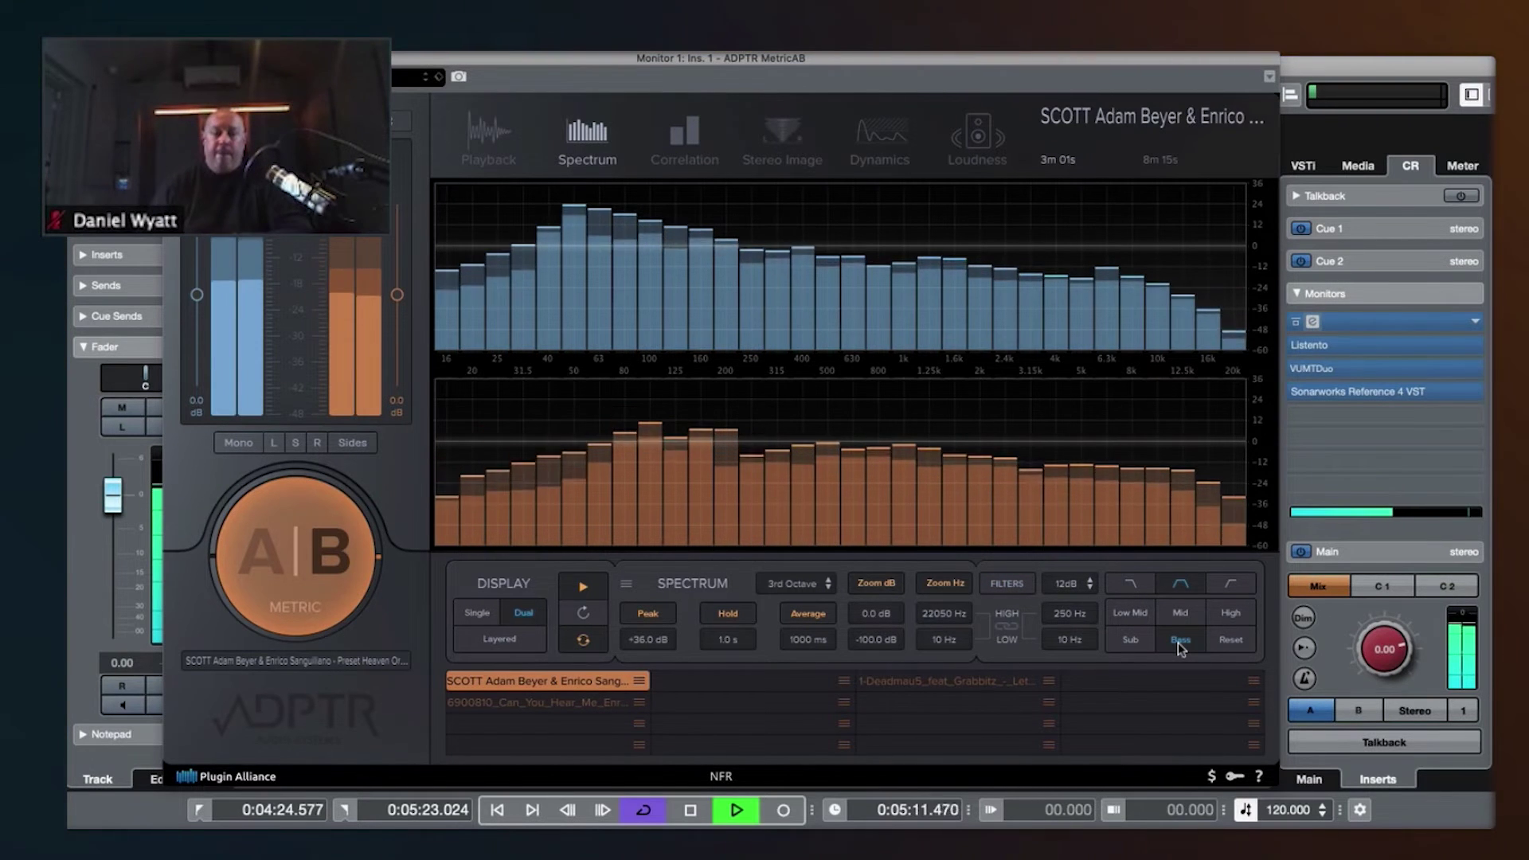
Activate the Bass filter band during playback and alternate between sources A and B, ending on A.
click(1179, 642)
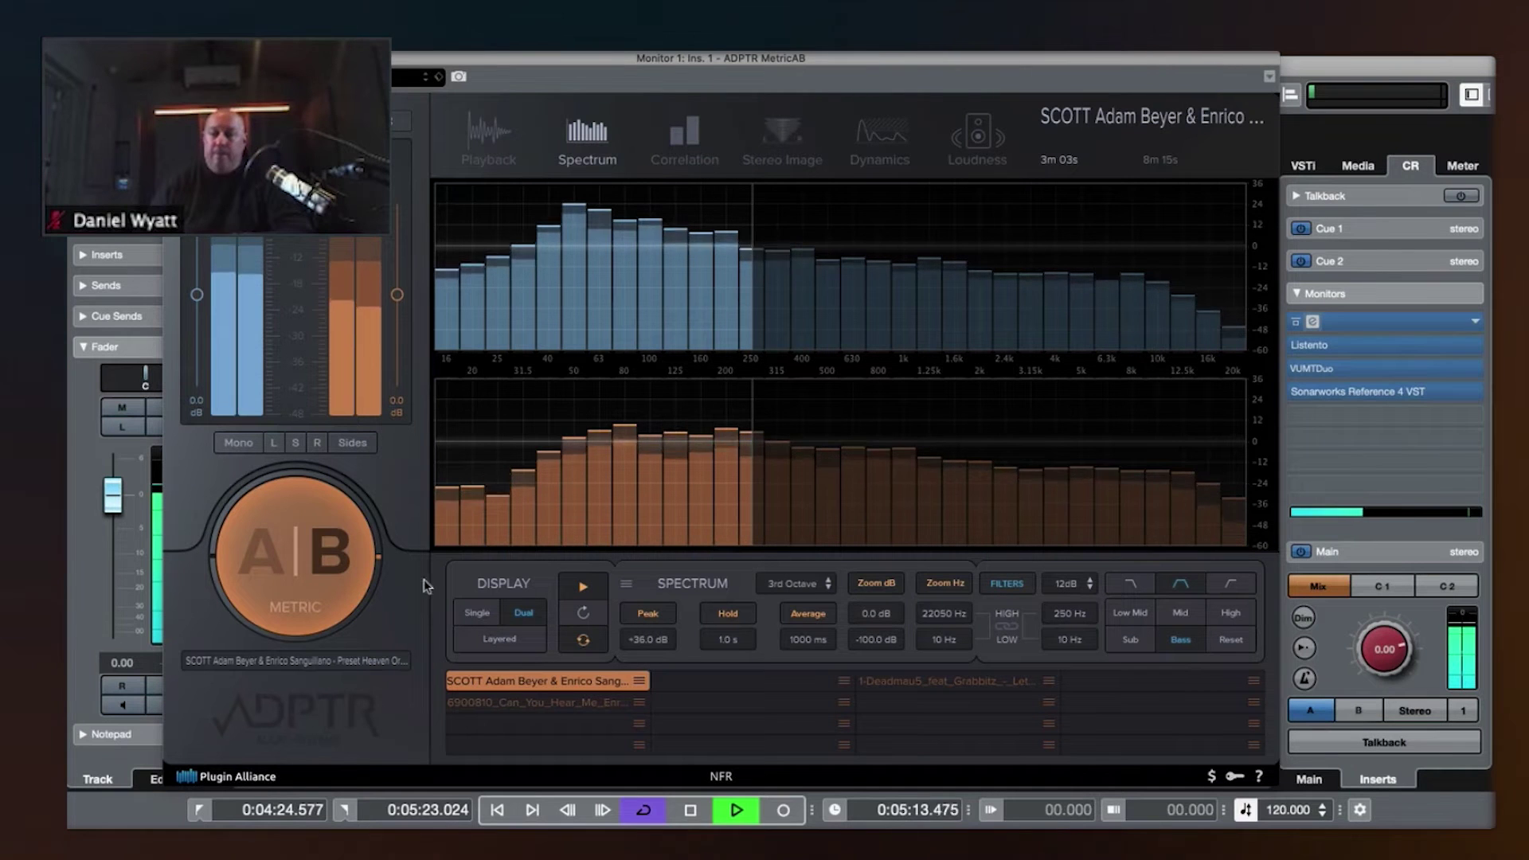
click(338, 556)
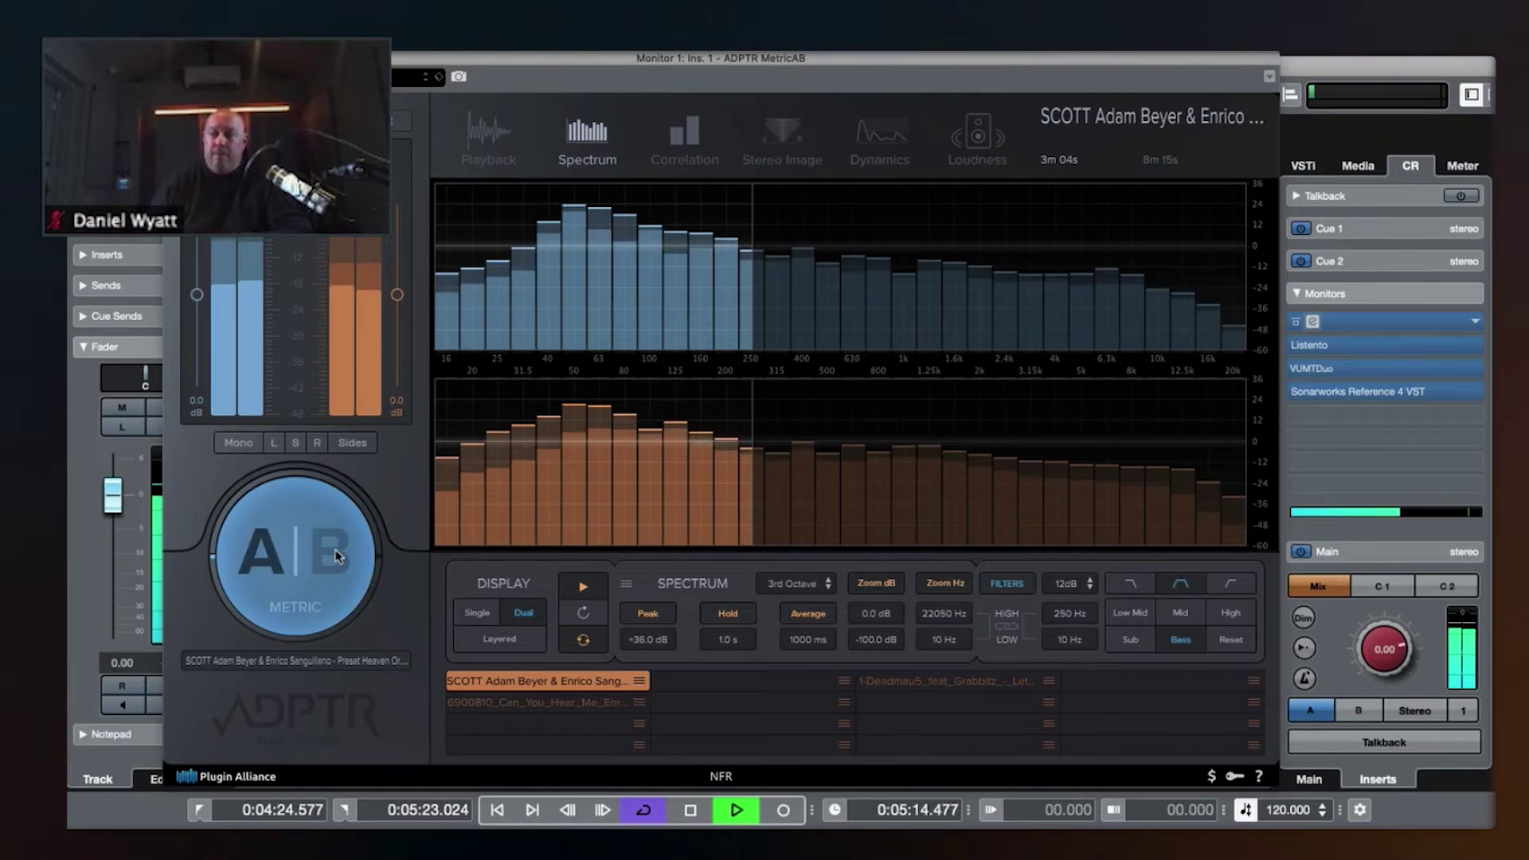
click(269, 559)
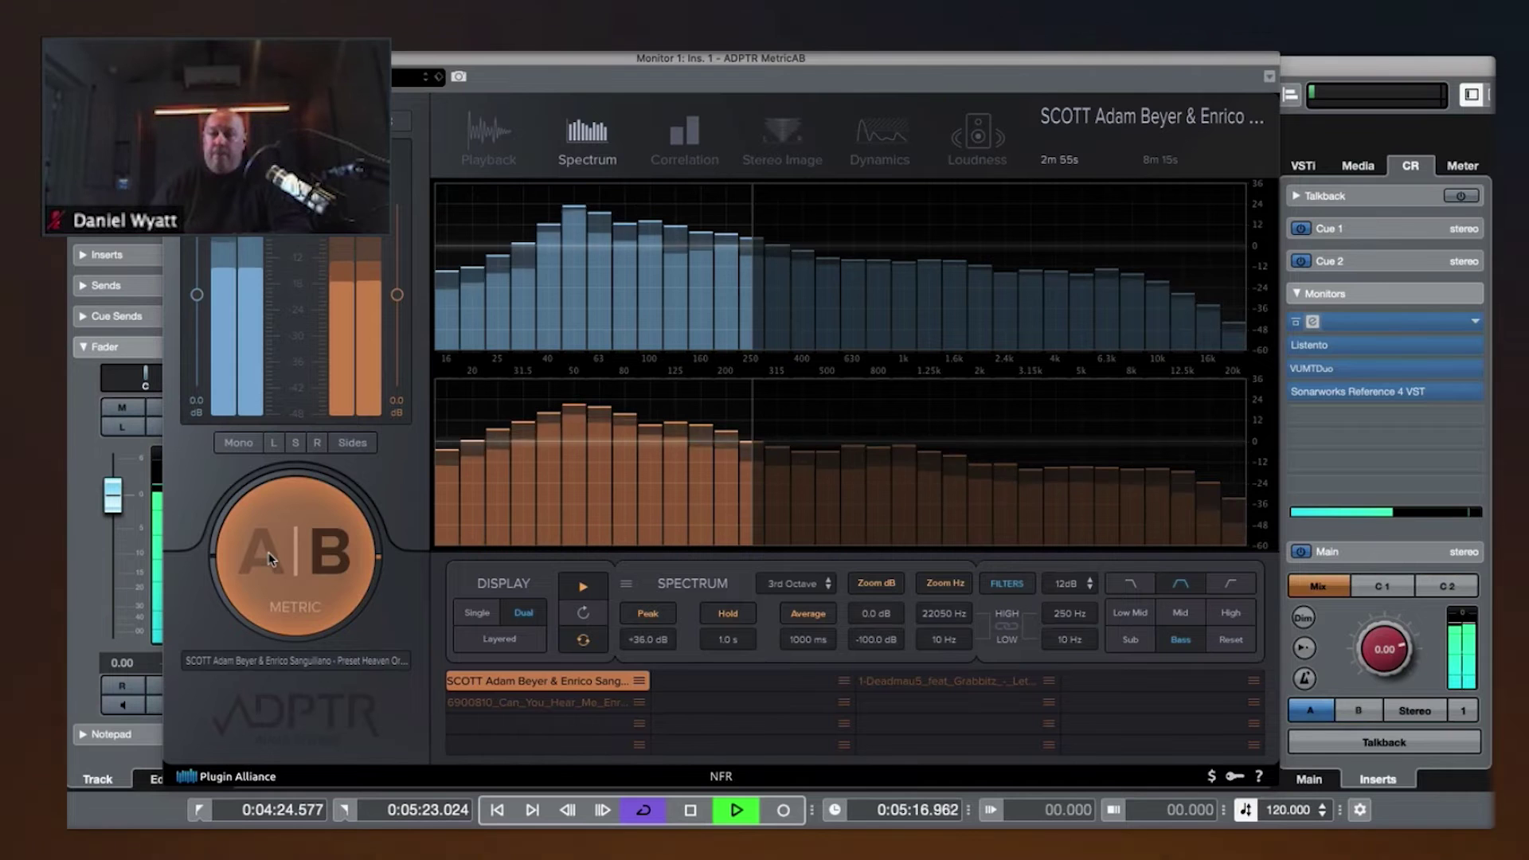
click(325, 562)
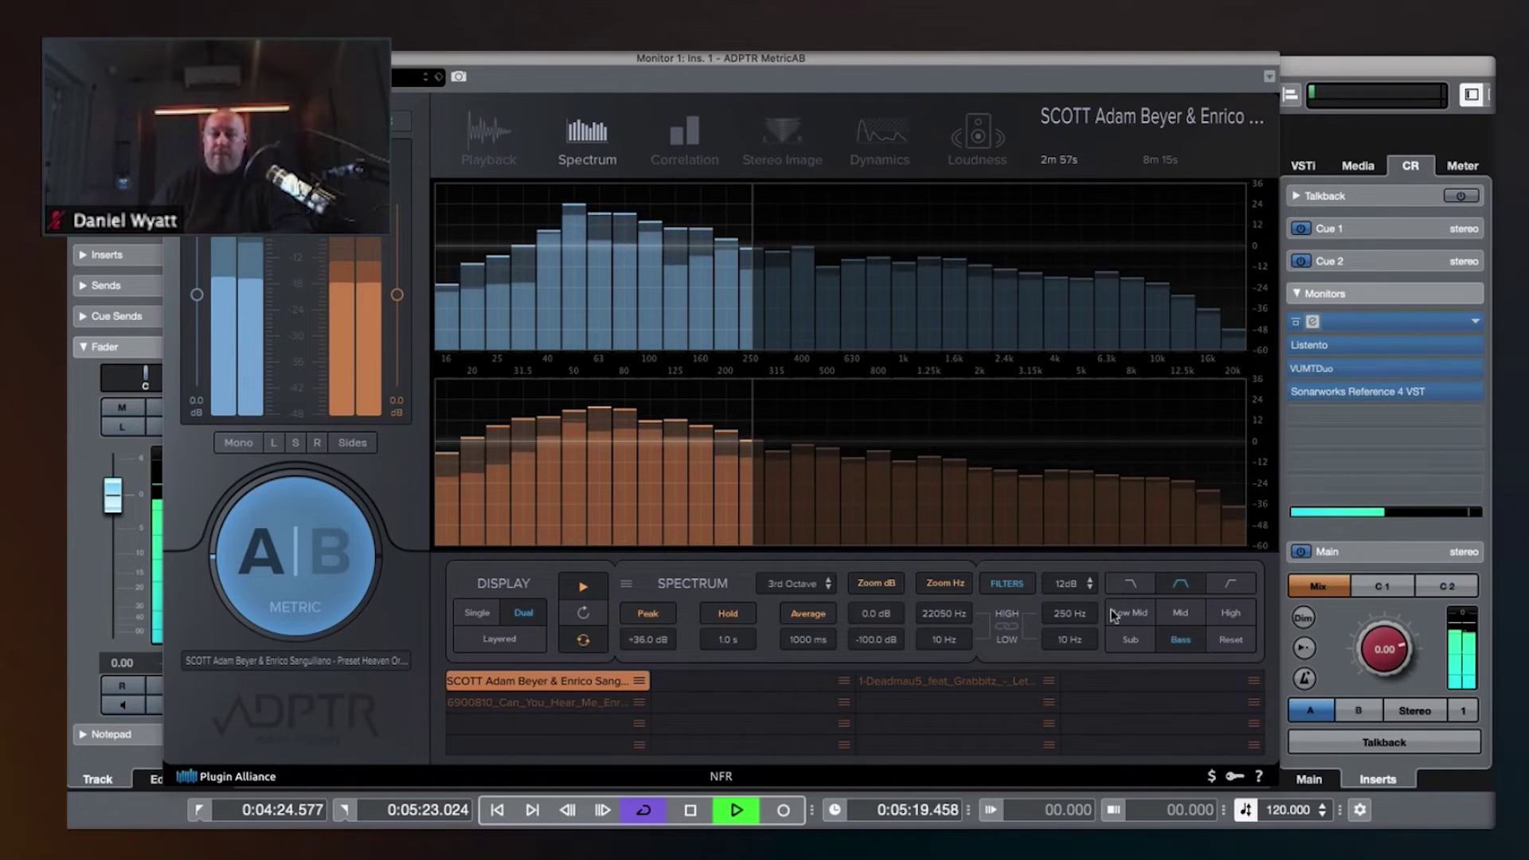
Switch the filter band to Mid and alternate between sources A and B during playback, ending on A.
click(1180, 612)
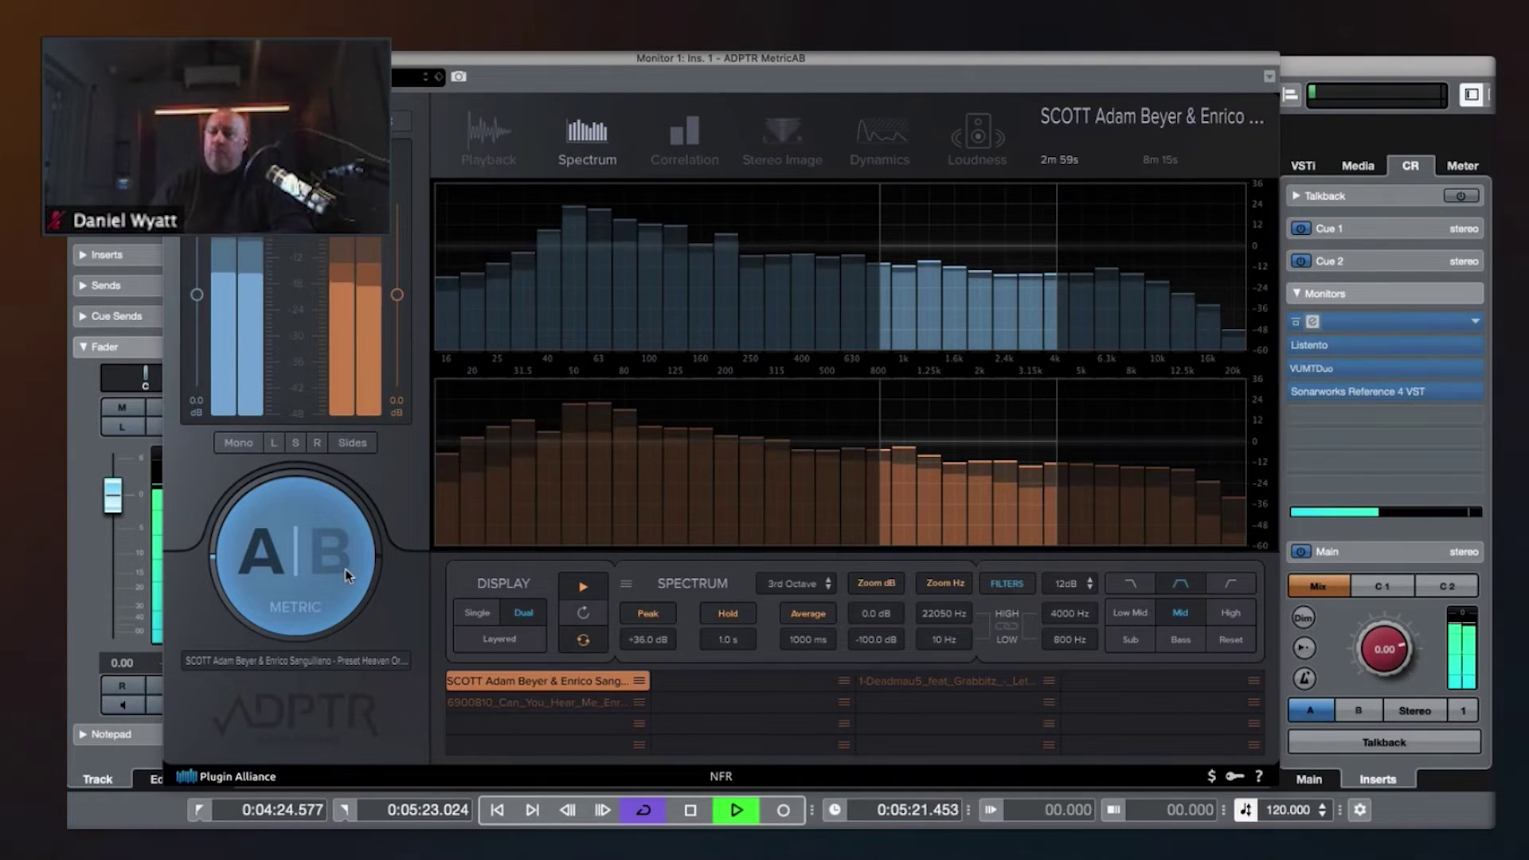
click(345, 573)
click(261, 564)
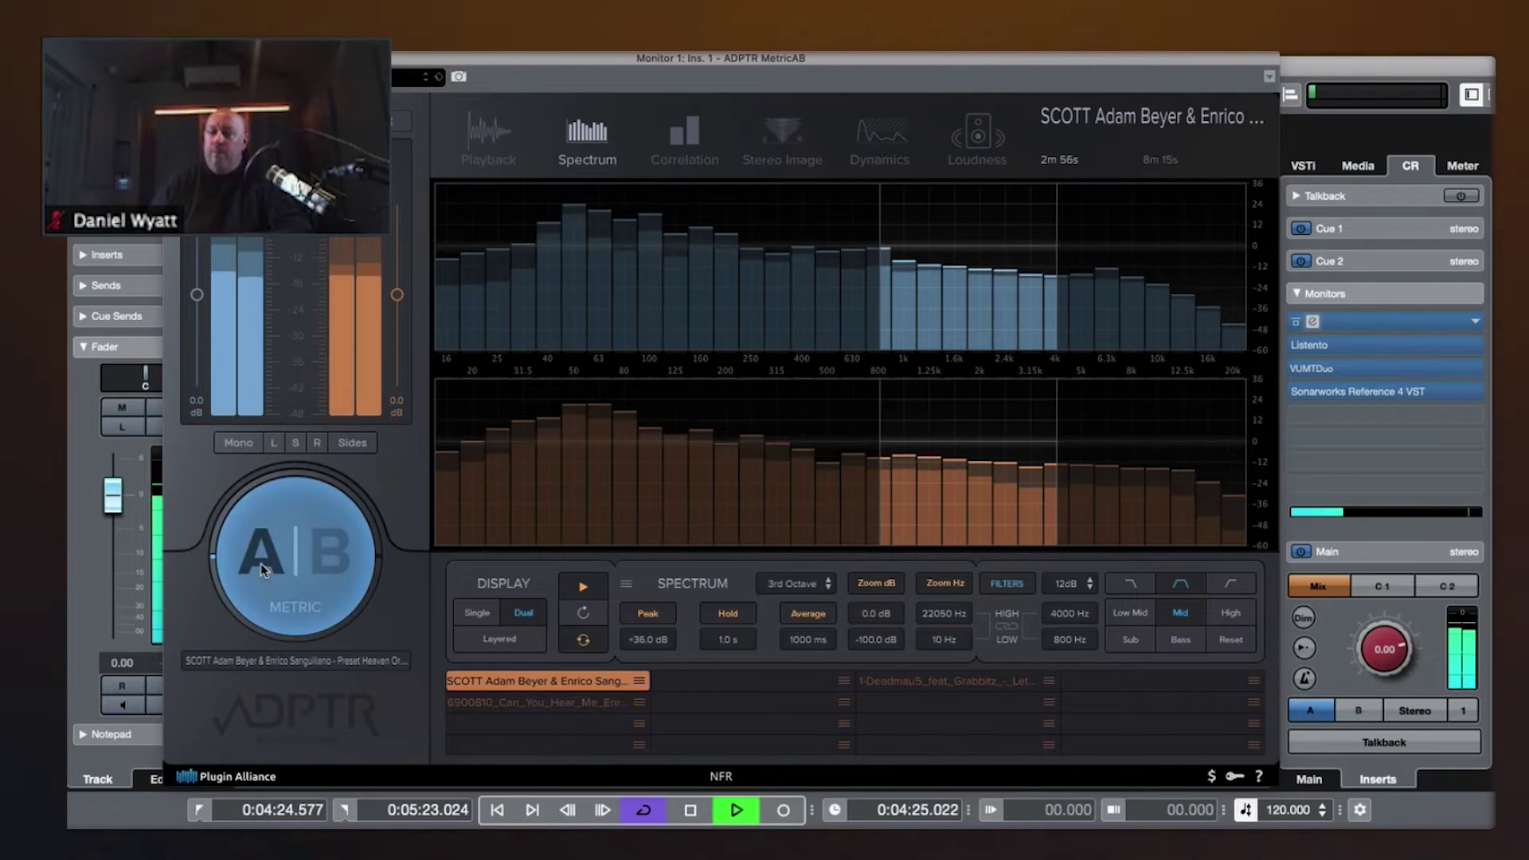
click(318, 561)
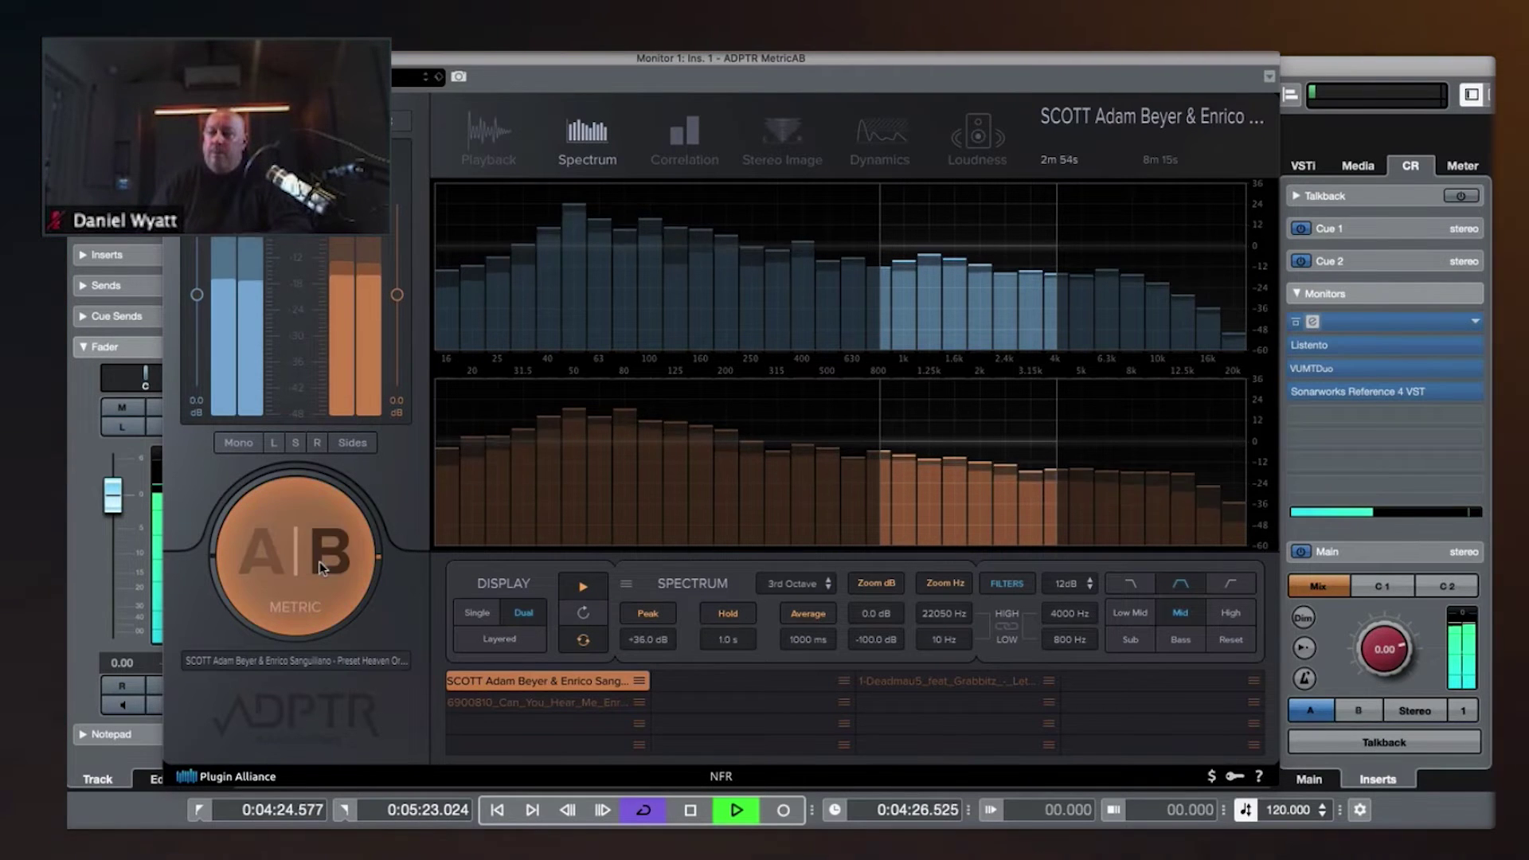
click(269, 560)
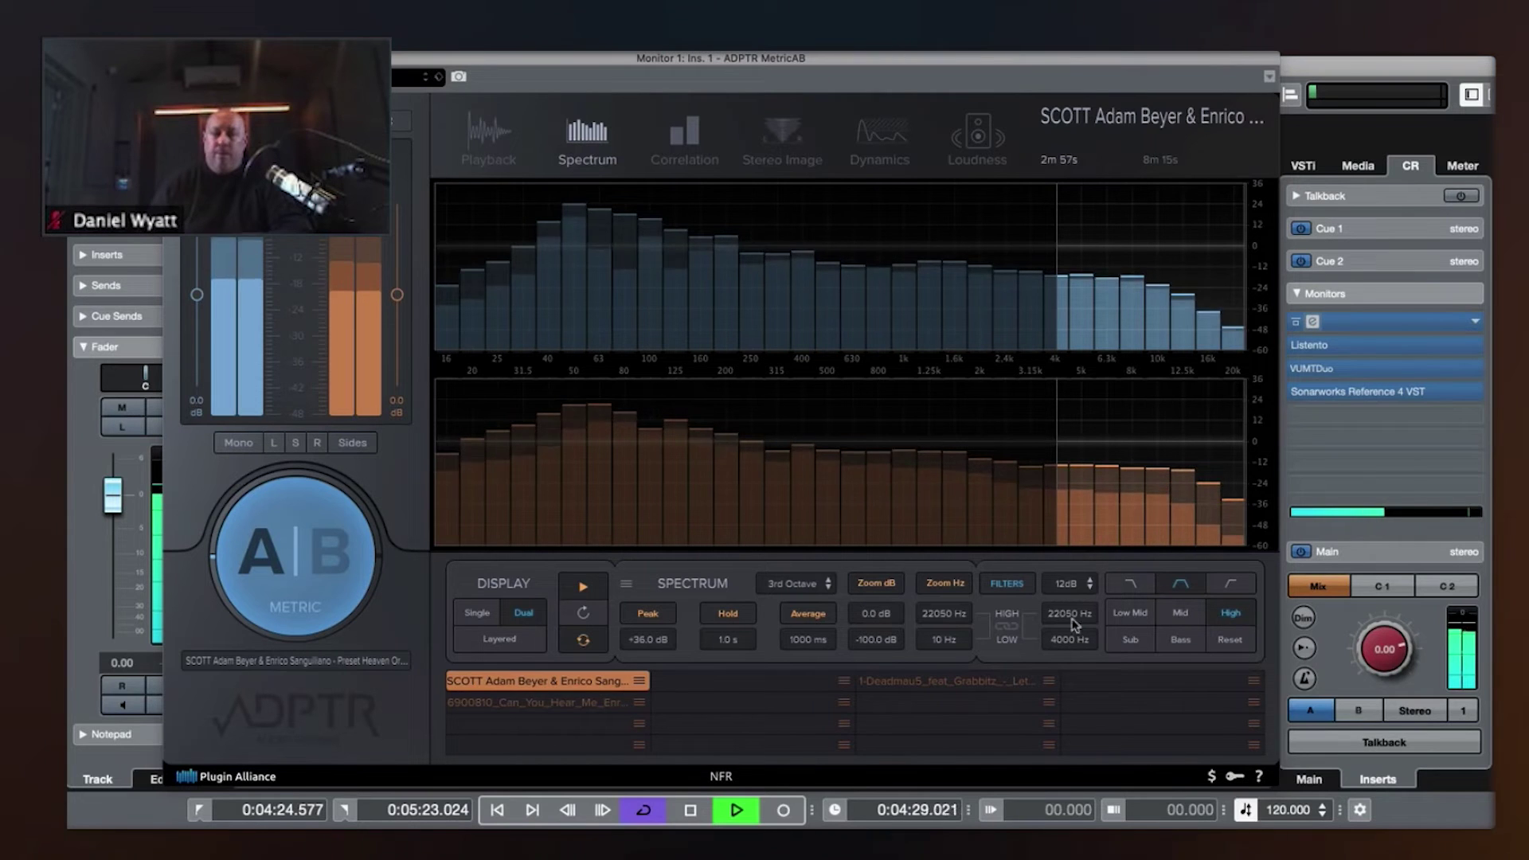
Compare sources A and B in the High filter band, ending on A with the filters off and playback stopped.
click(271, 571)
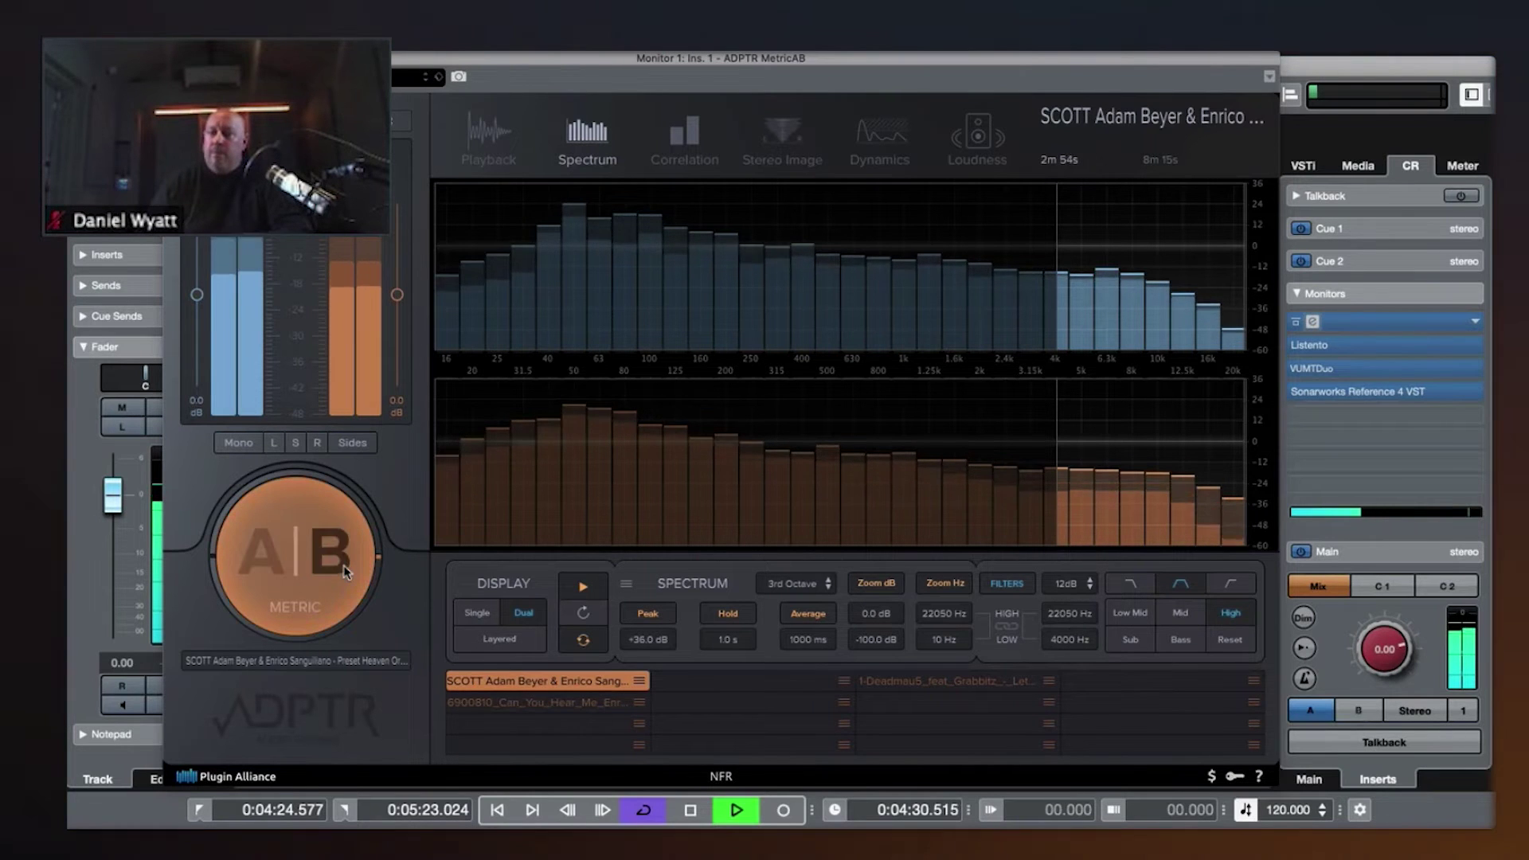
click(270, 570)
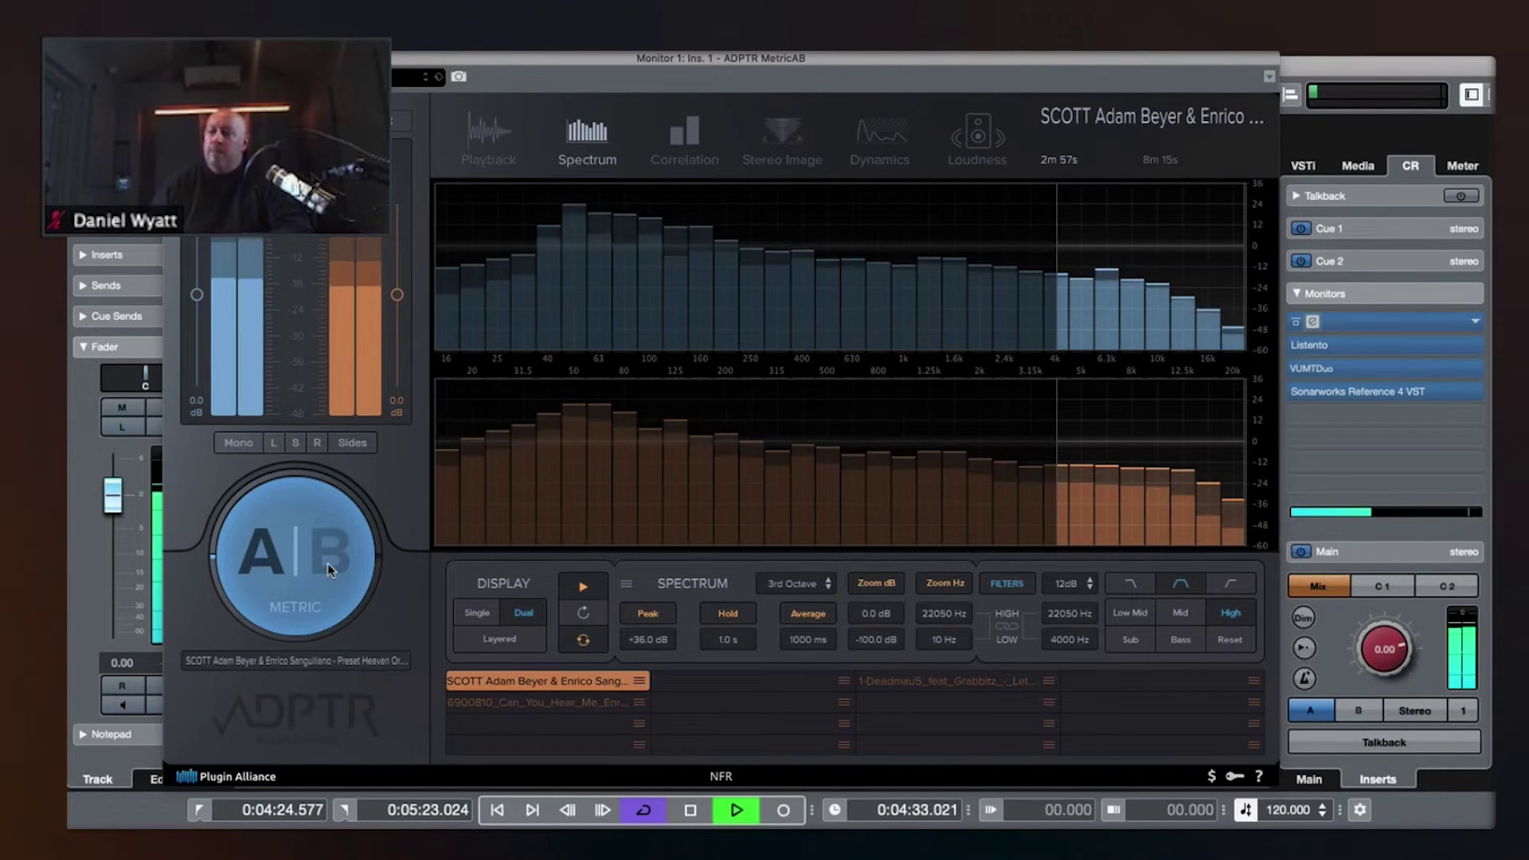
click(327, 562)
click(258, 562)
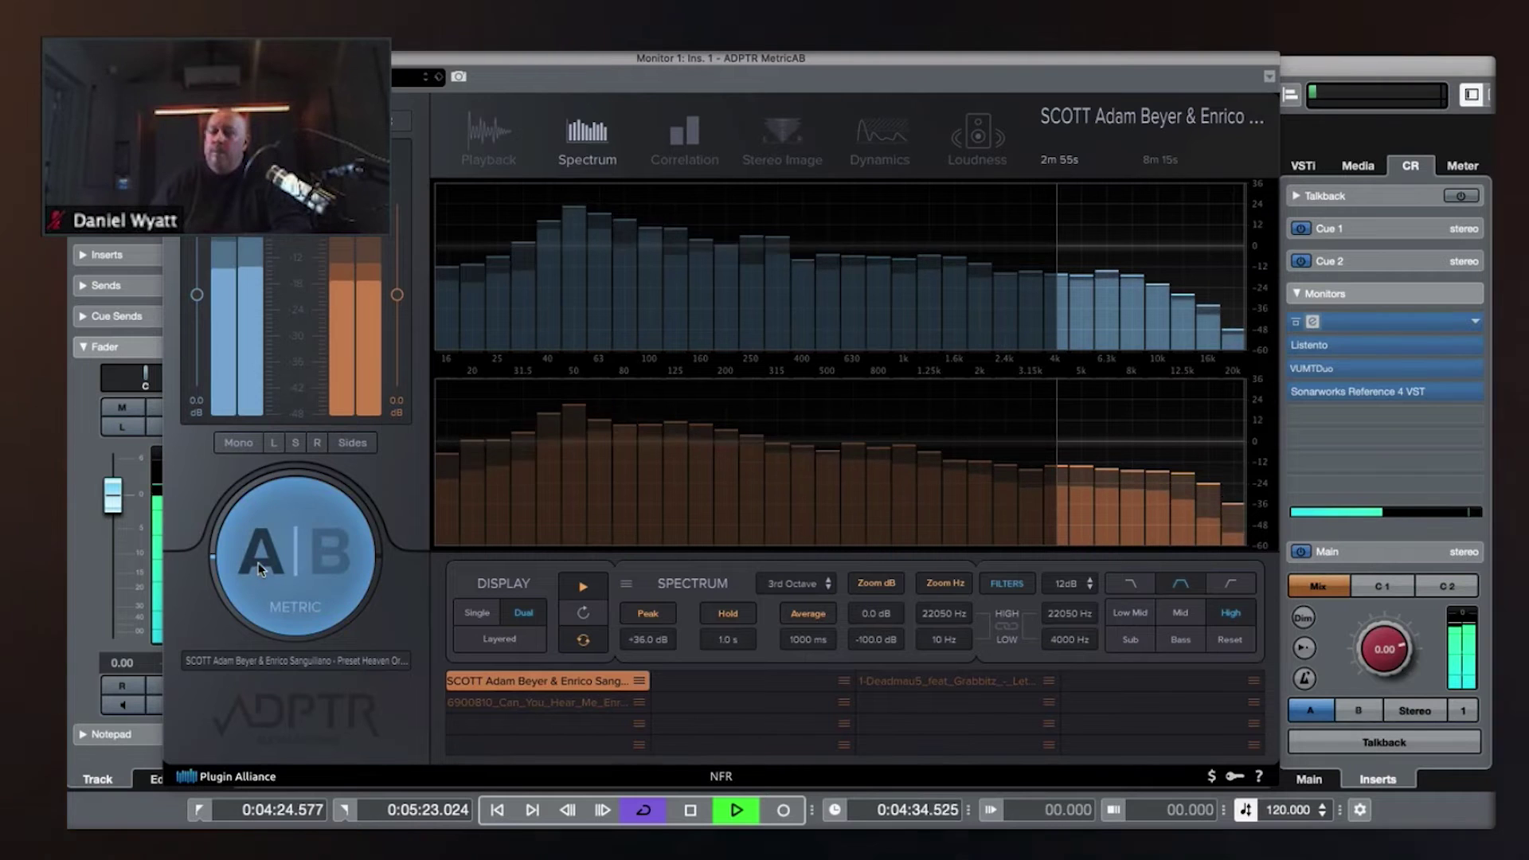
click(987, 587)
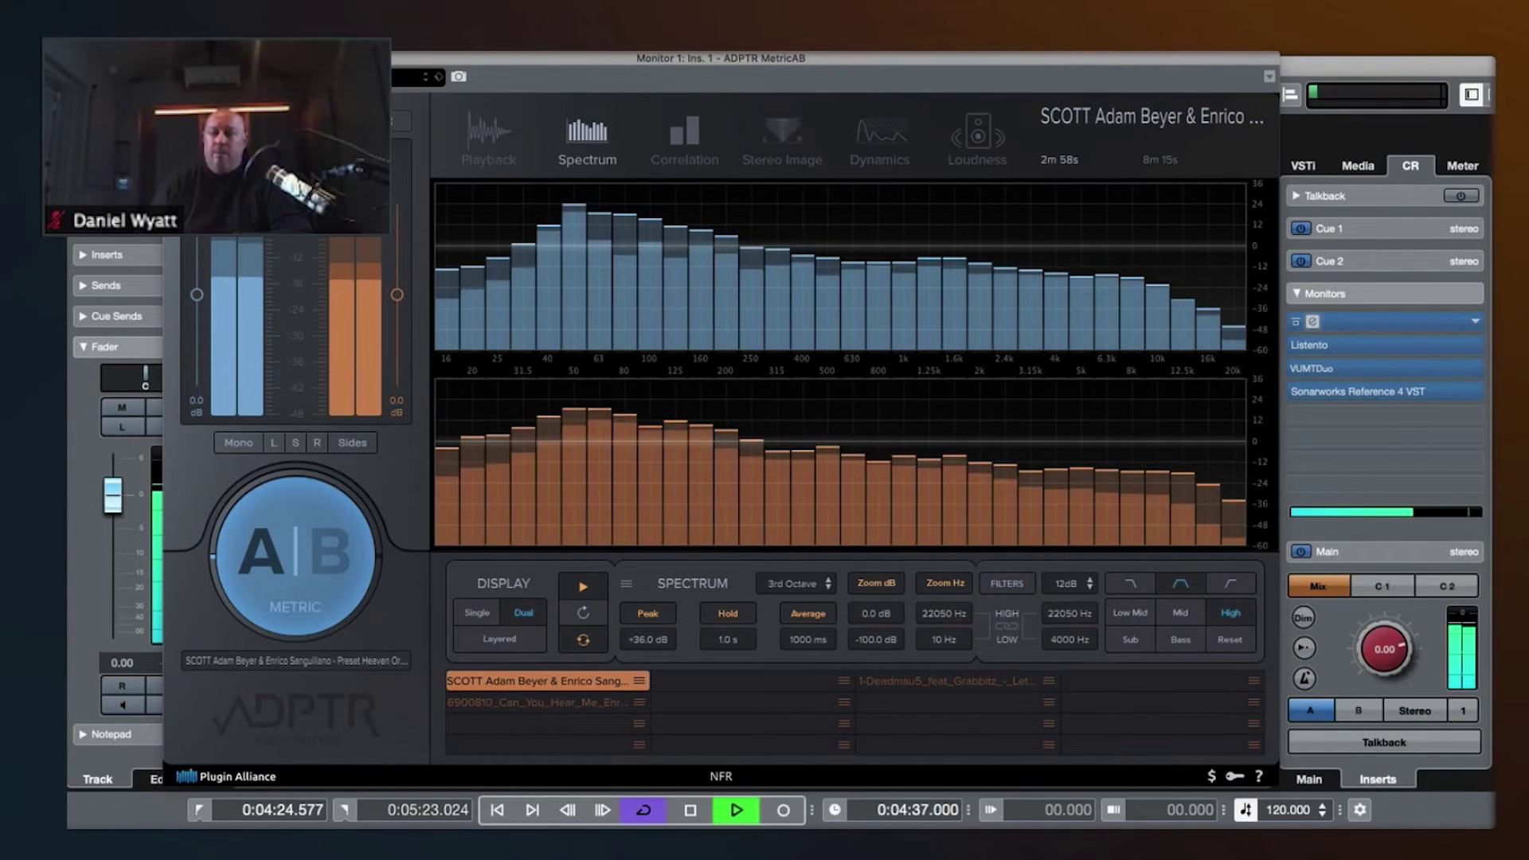
key(space)
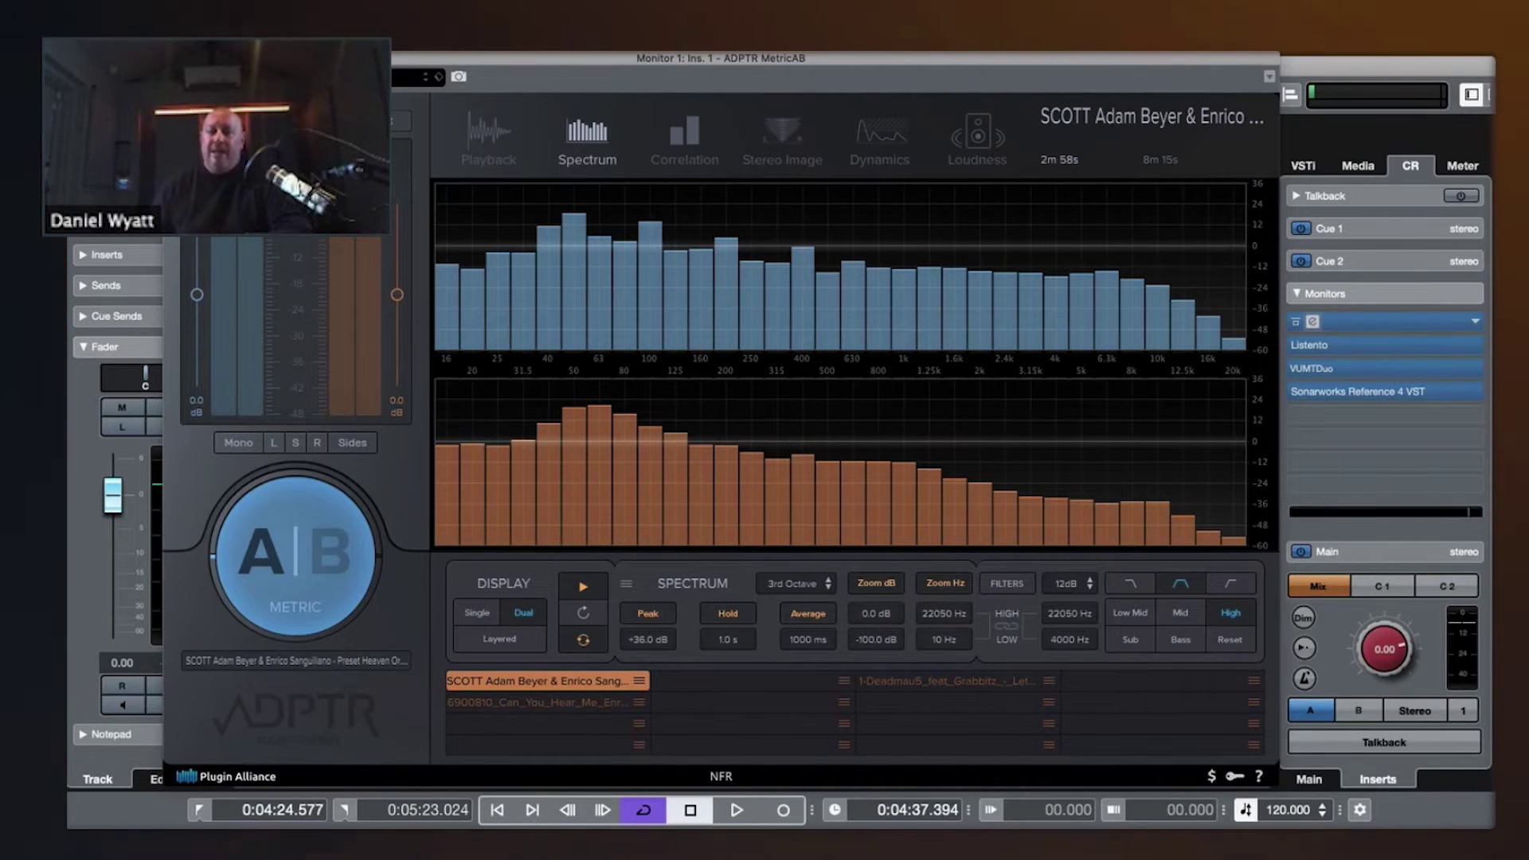
Show the Dynamics analysis after viewing Correlation, and display the master level meter in the control room.
click(687, 147)
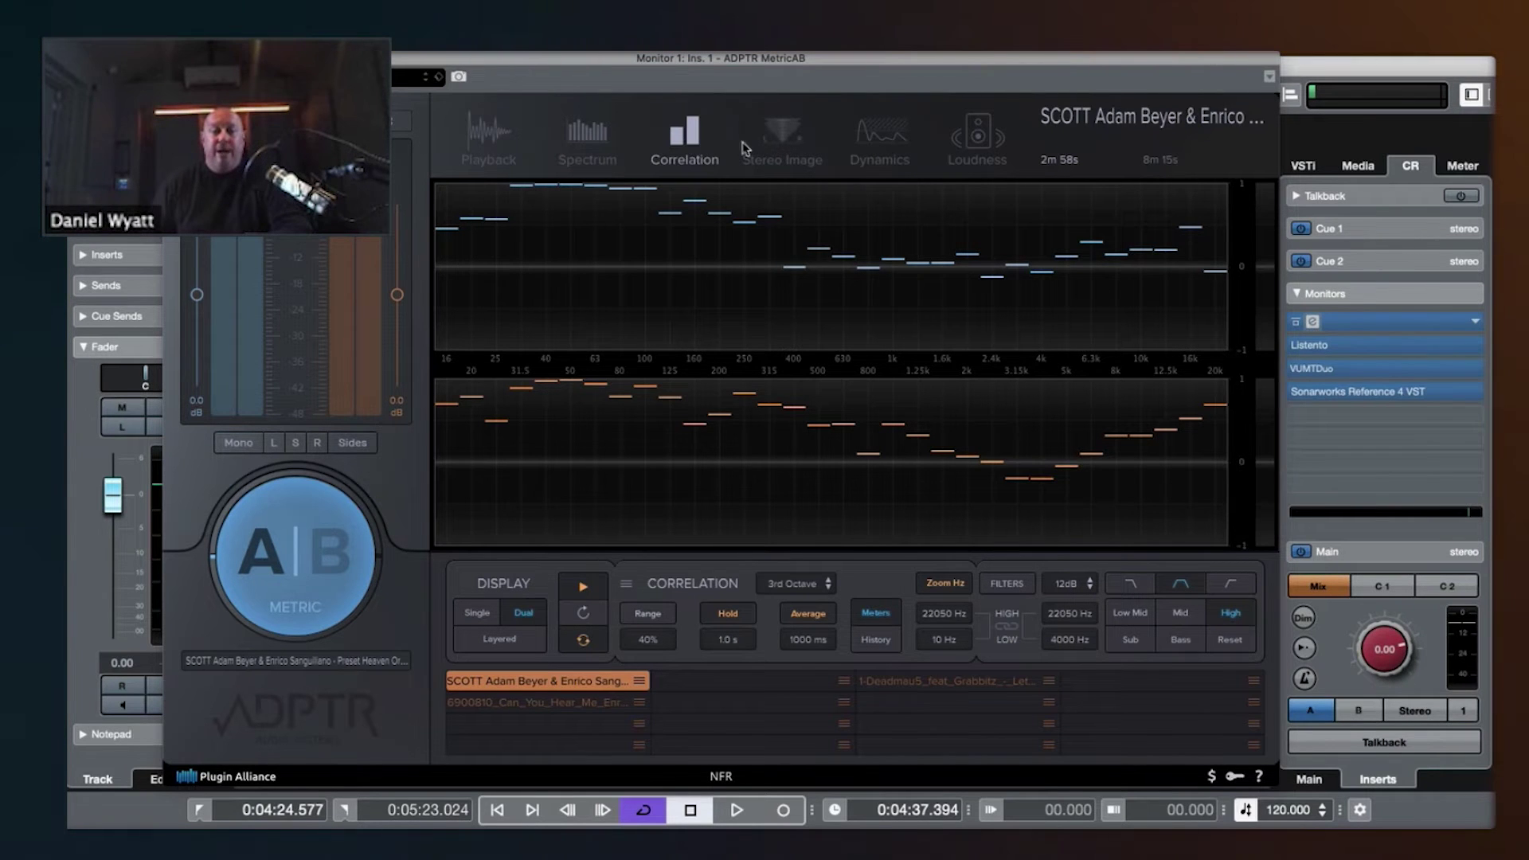
click(860, 145)
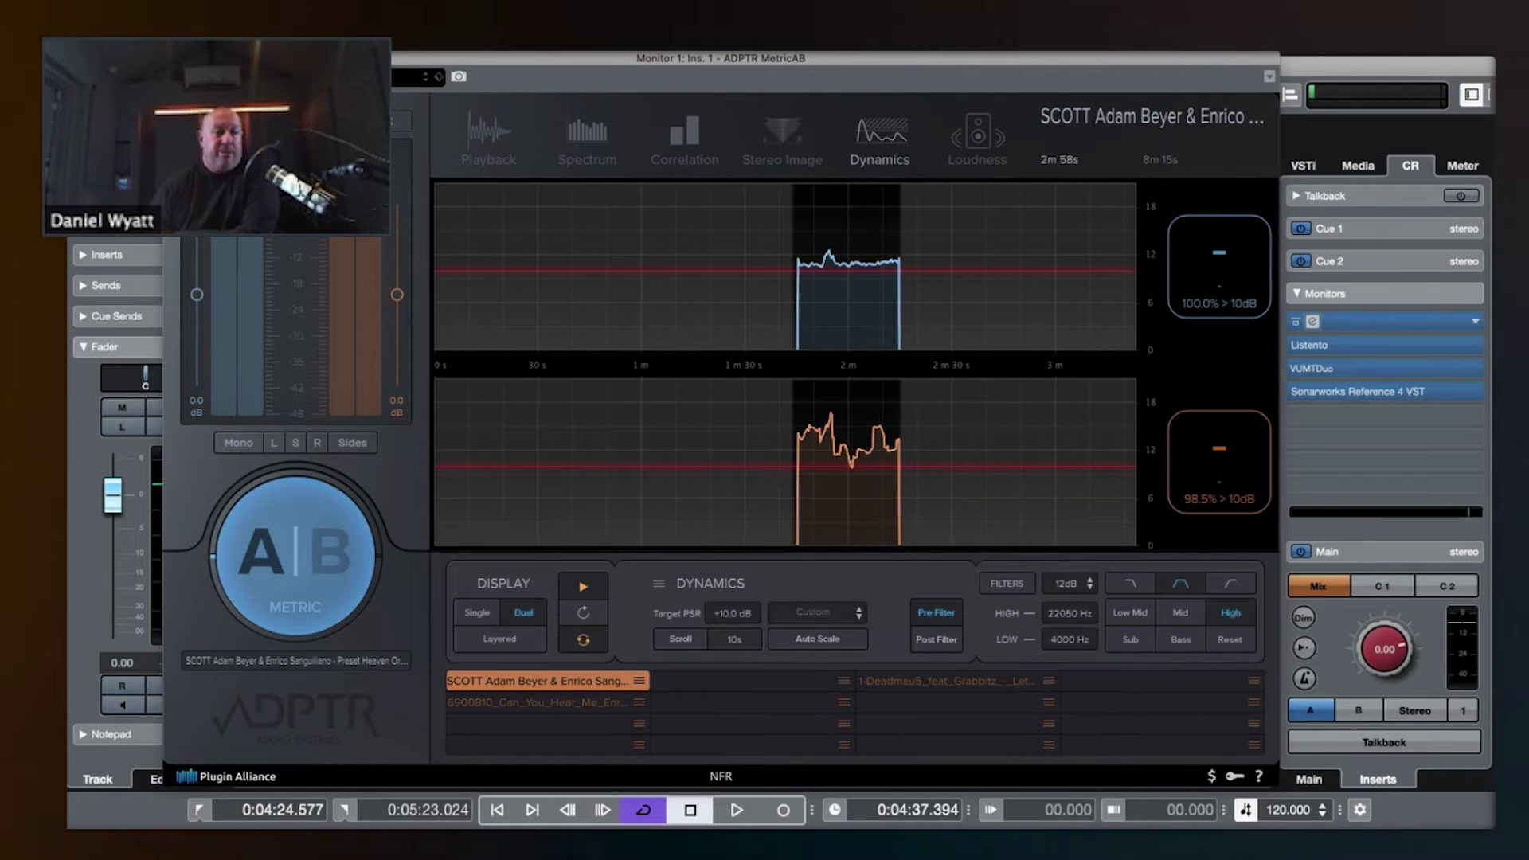
click(1457, 164)
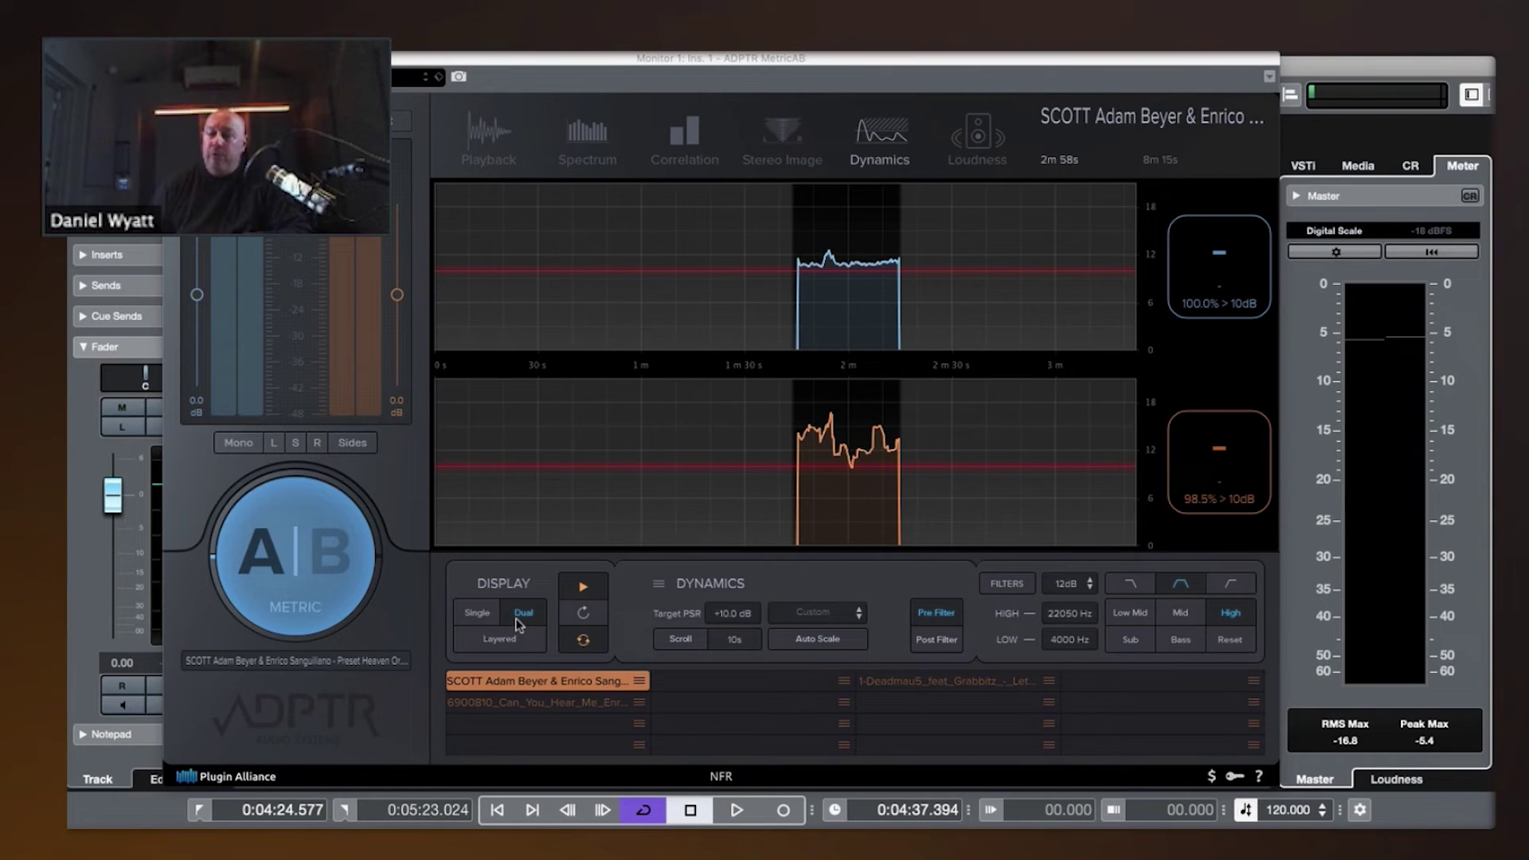
Set the Dynamics display to Single for source B, move the plugin window slightly lower, and play the track.
click(471, 618)
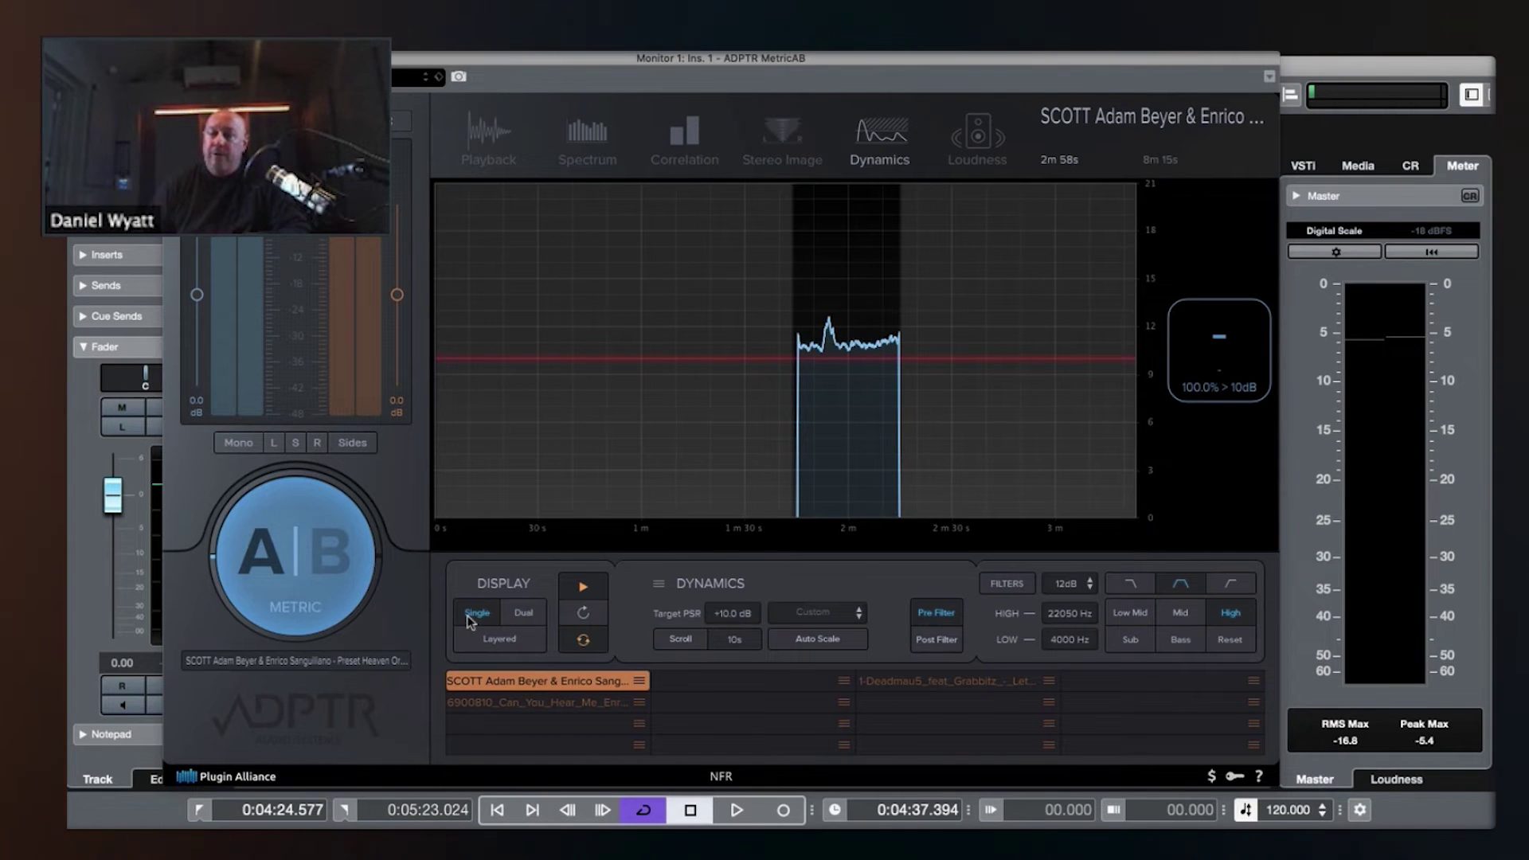
click(336, 557)
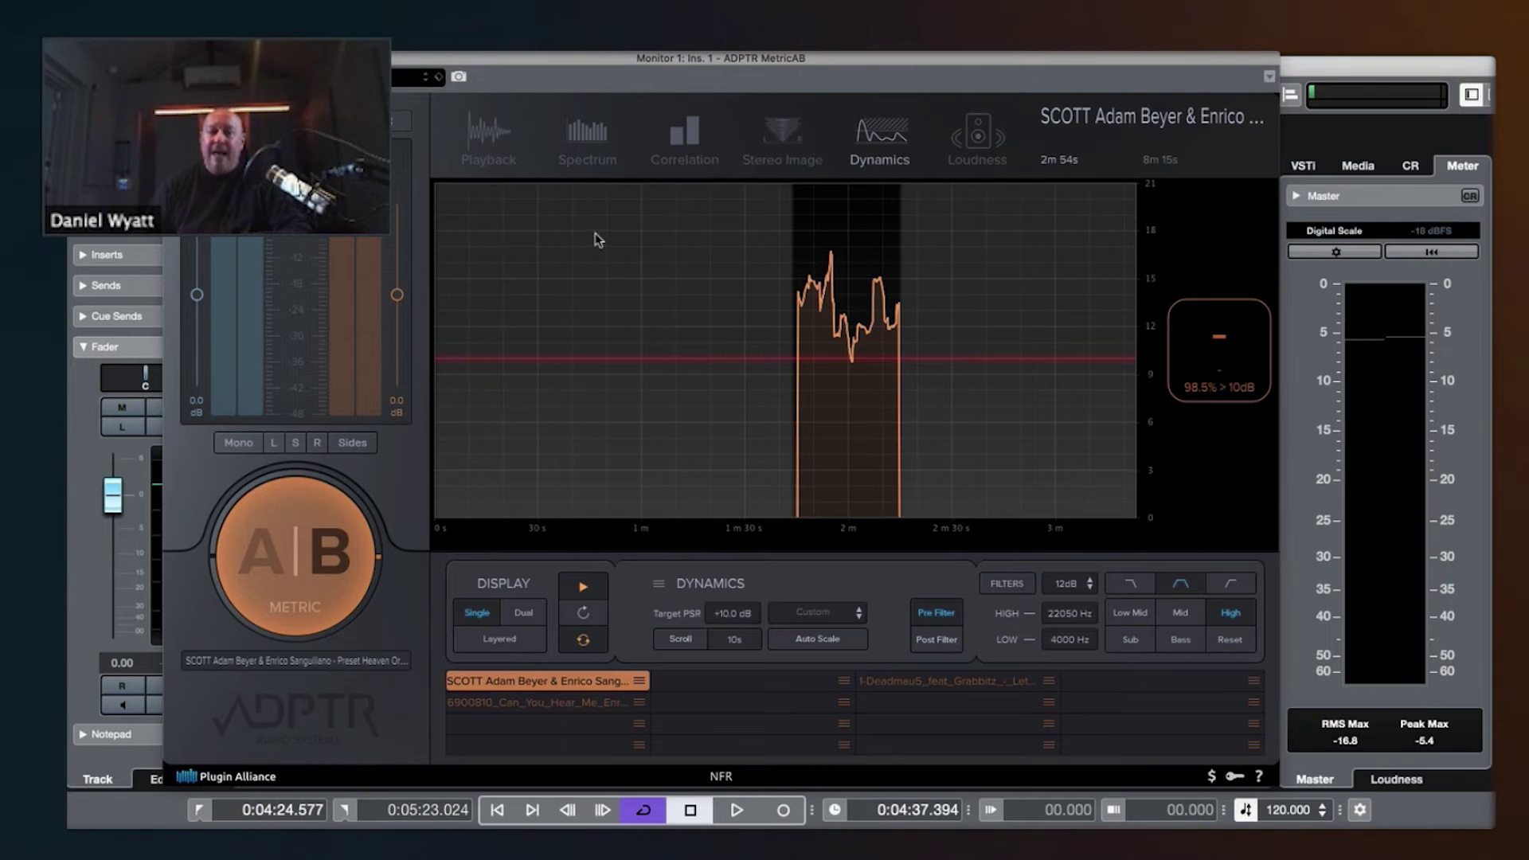
drag(686, 57, 682, 92)
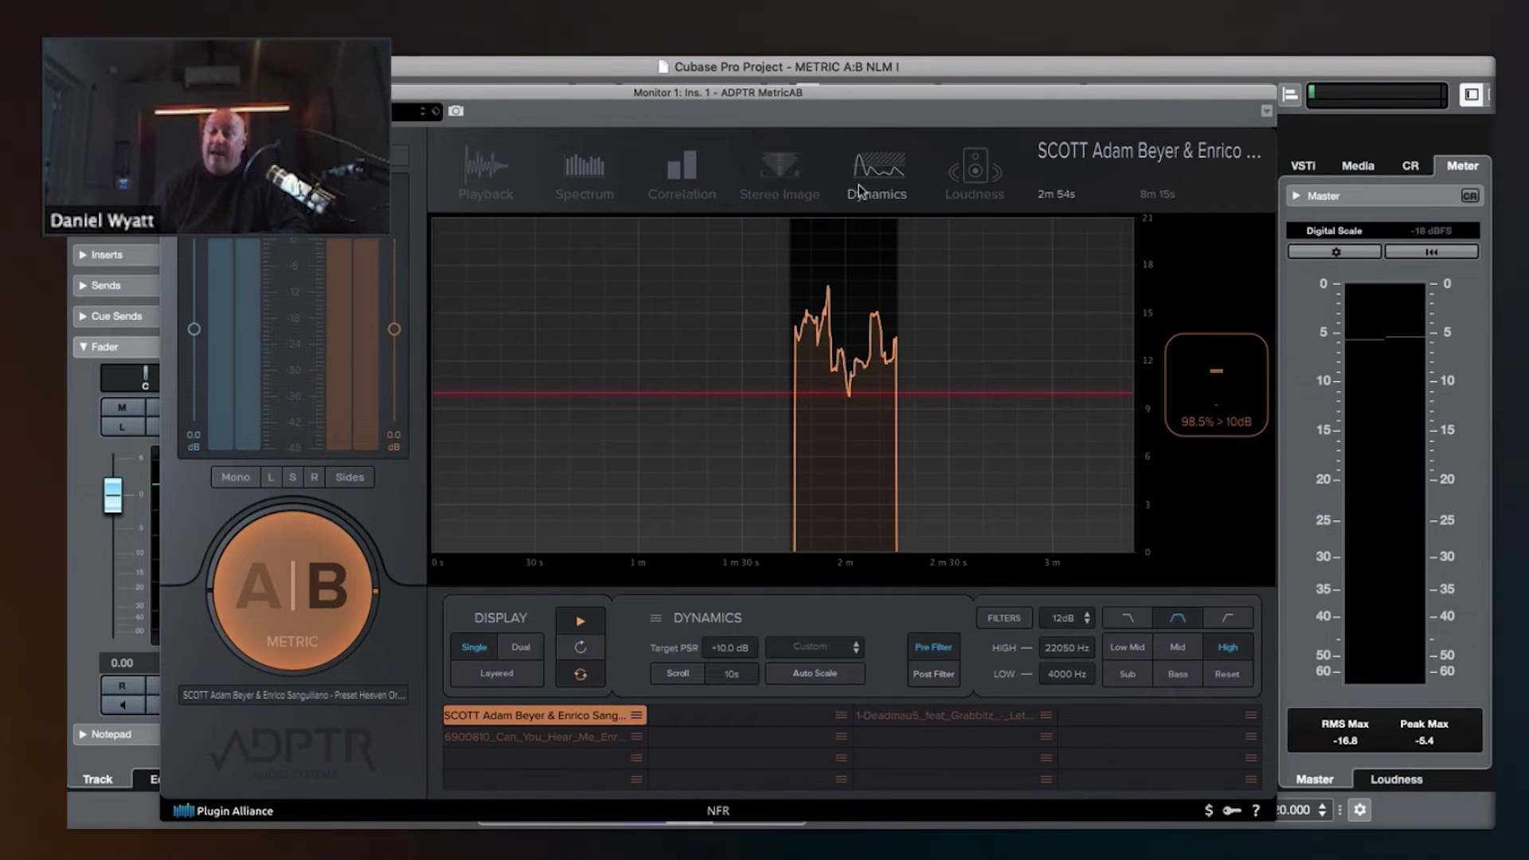
key(space)
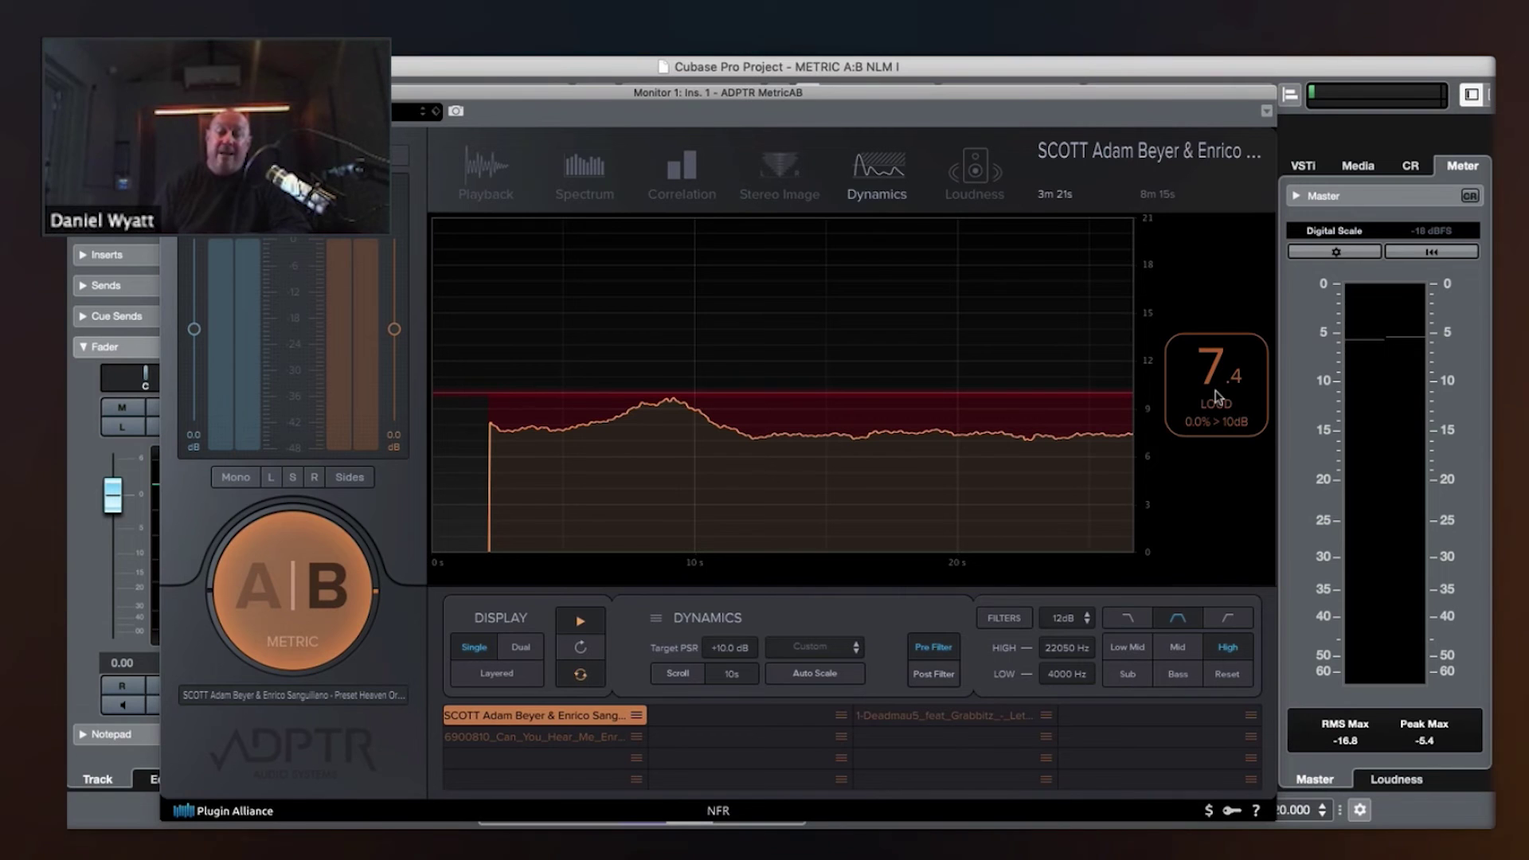
Play source A in the Dynamics analysis and switch the display to Dual, ending with playback stopped.
click(248, 590)
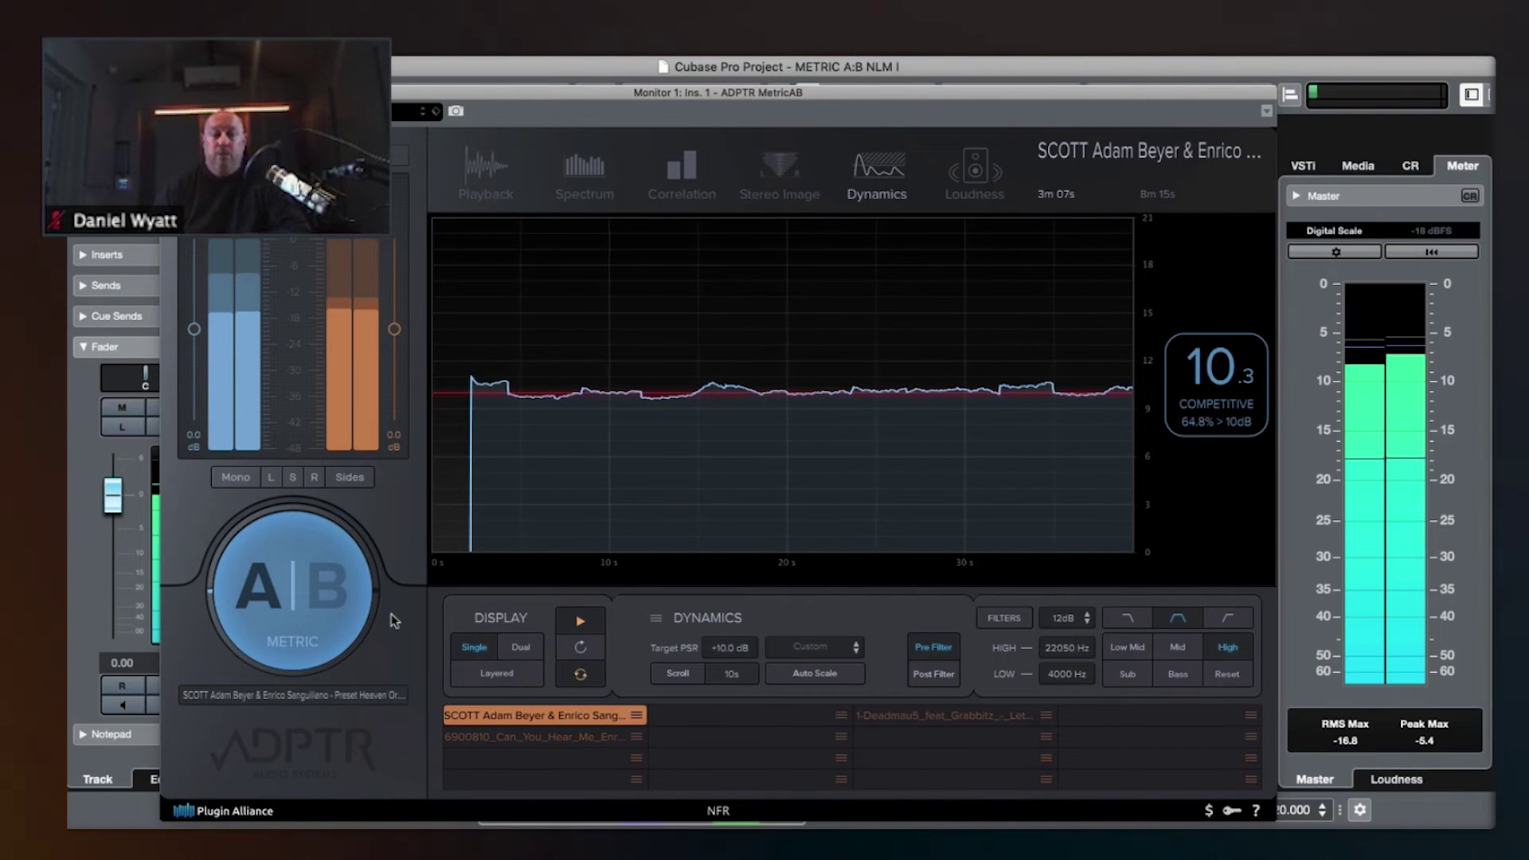
click(521, 647)
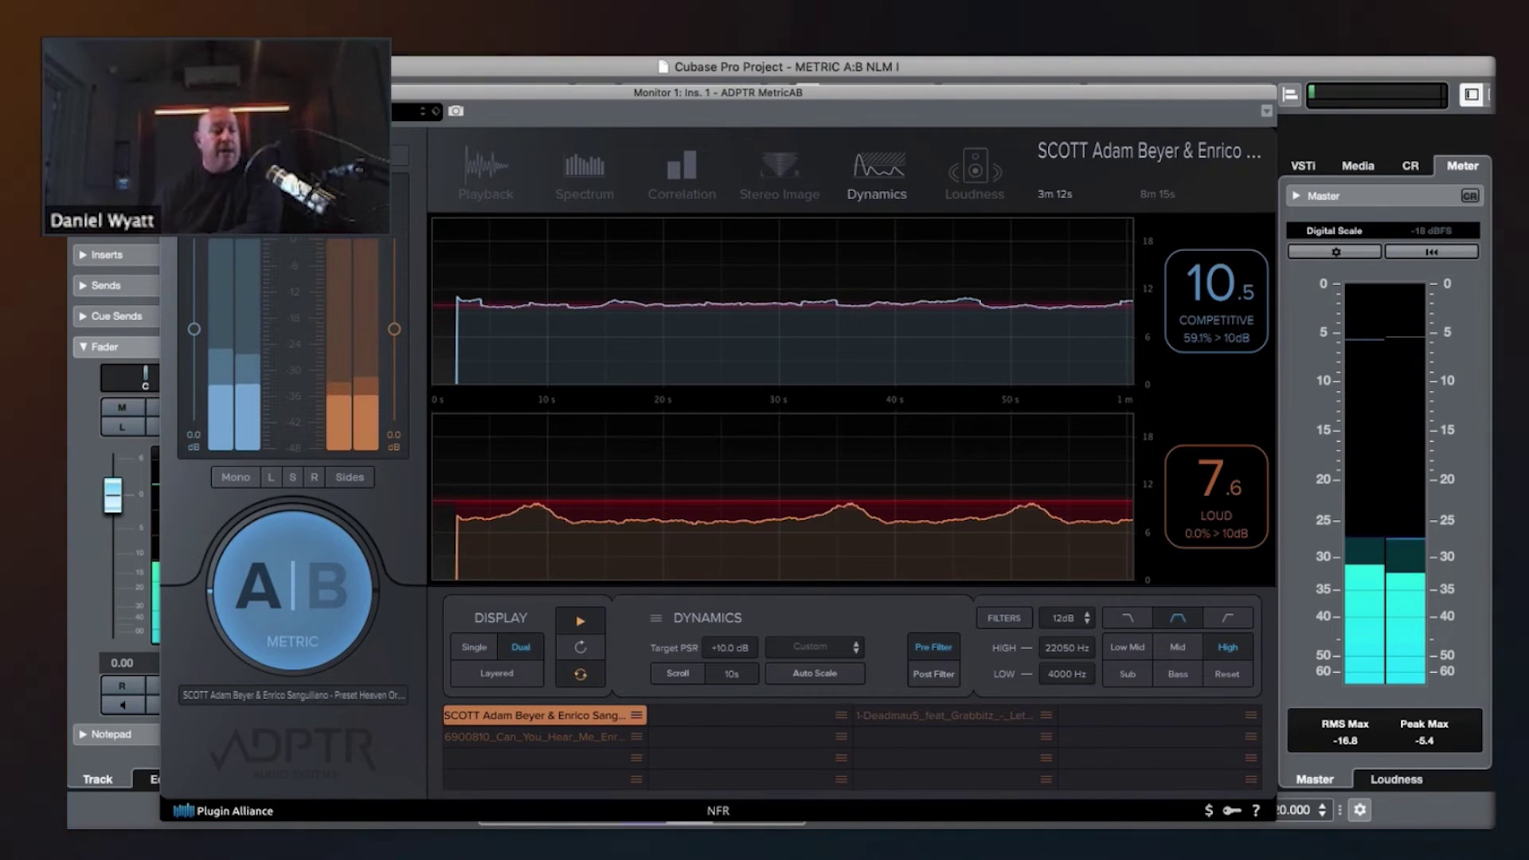
key(space)
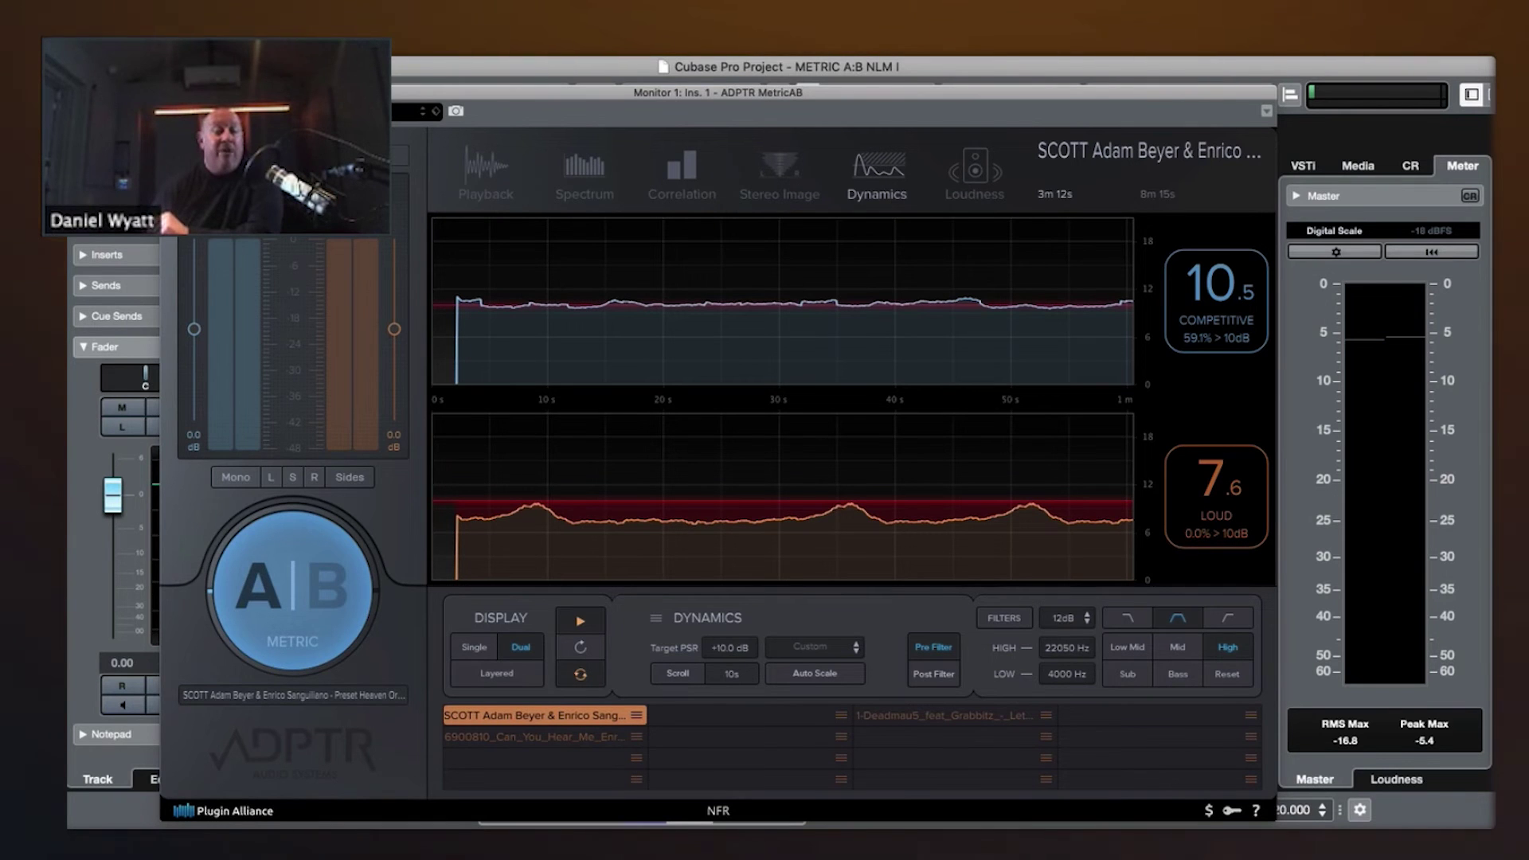